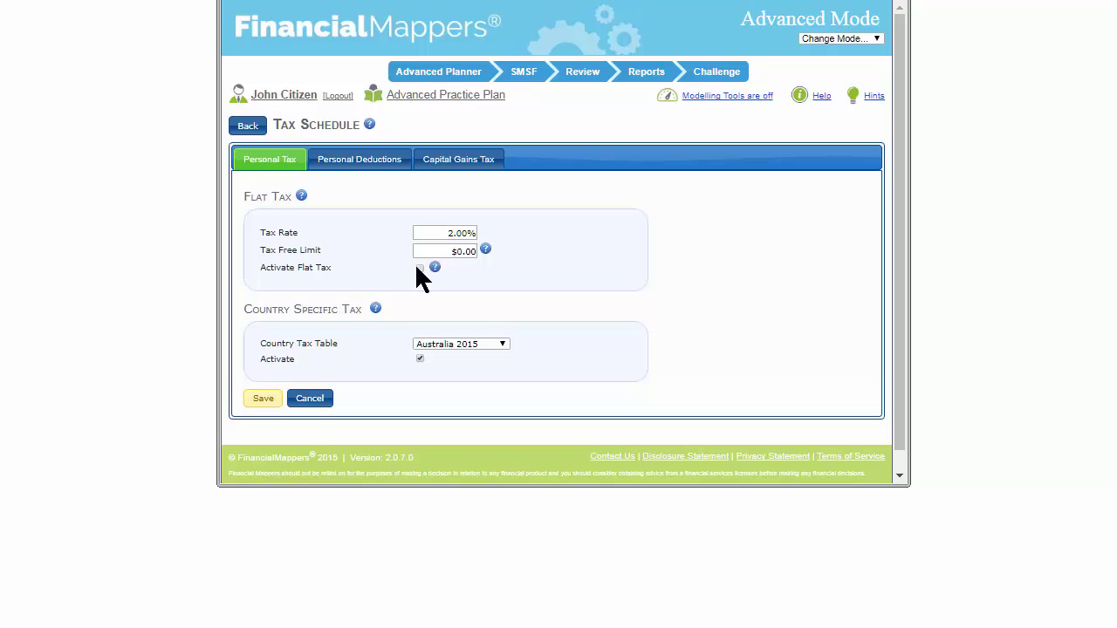
# Step: Activate the flat tax and the personal deductions in the tax schedule, keeping Australia 2015 as the country tax table
pyautogui.click(419, 268)
pyautogui.click(504, 344)
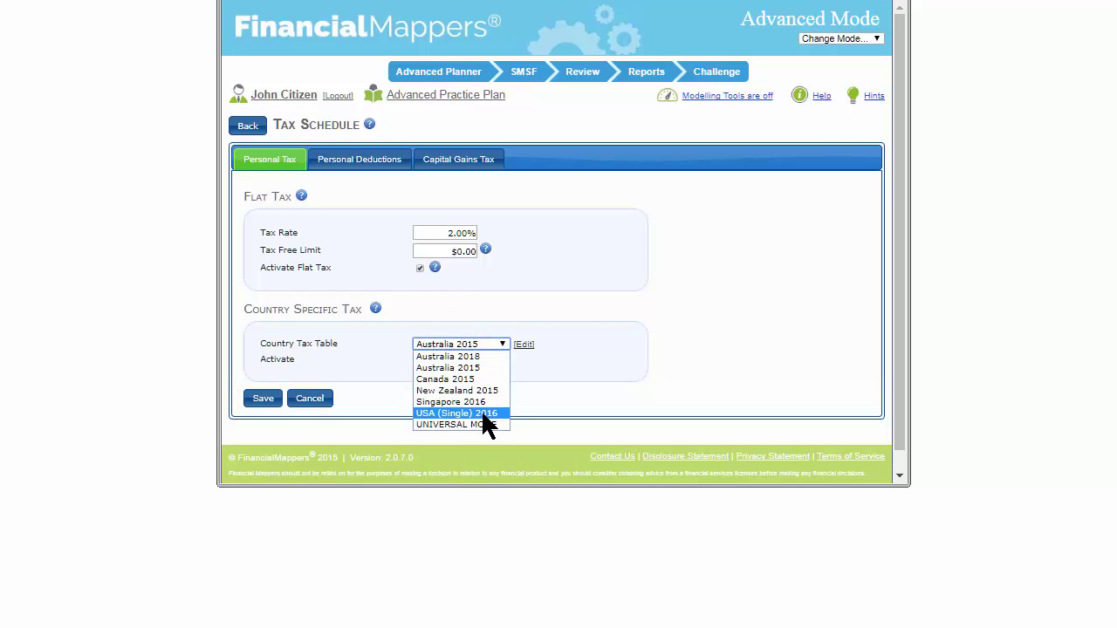
pyautogui.click(491, 344)
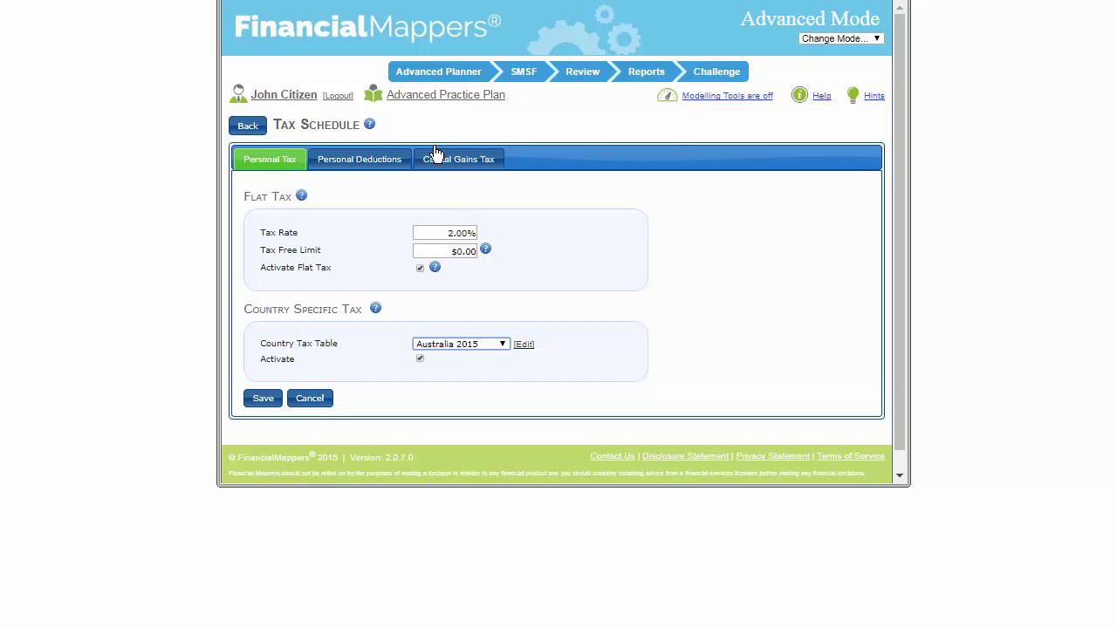
pyautogui.click(367, 159)
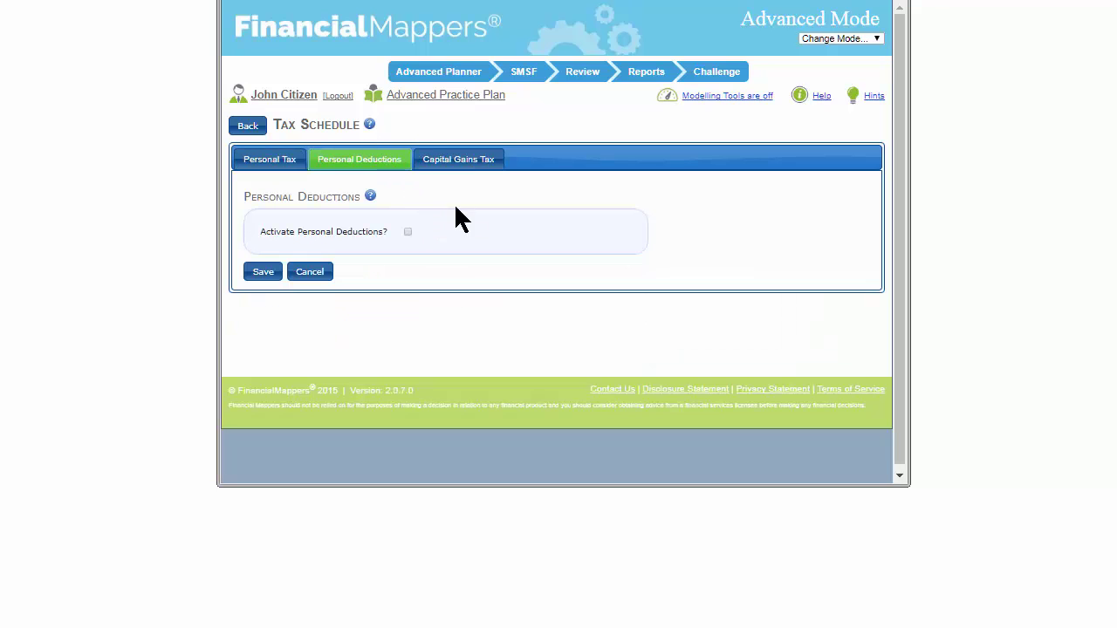
pyautogui.click(407, 232)
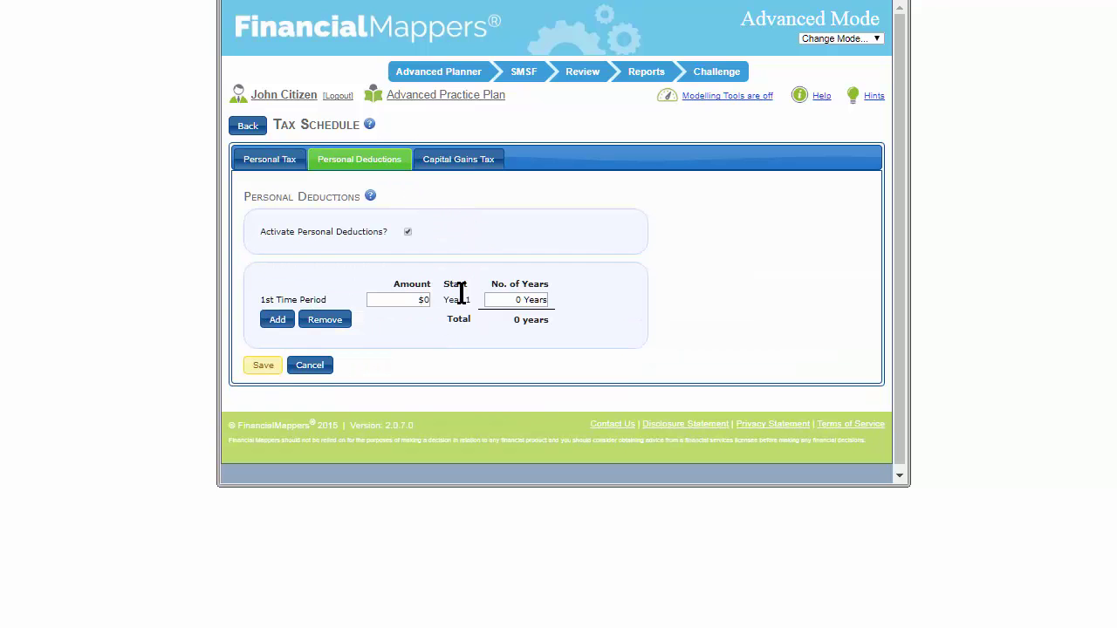
# Step: Try Flat Rate as the capital gains tax calculation, return it to % CG Taxed as Income, and save
pyautogui.click(466, 162)
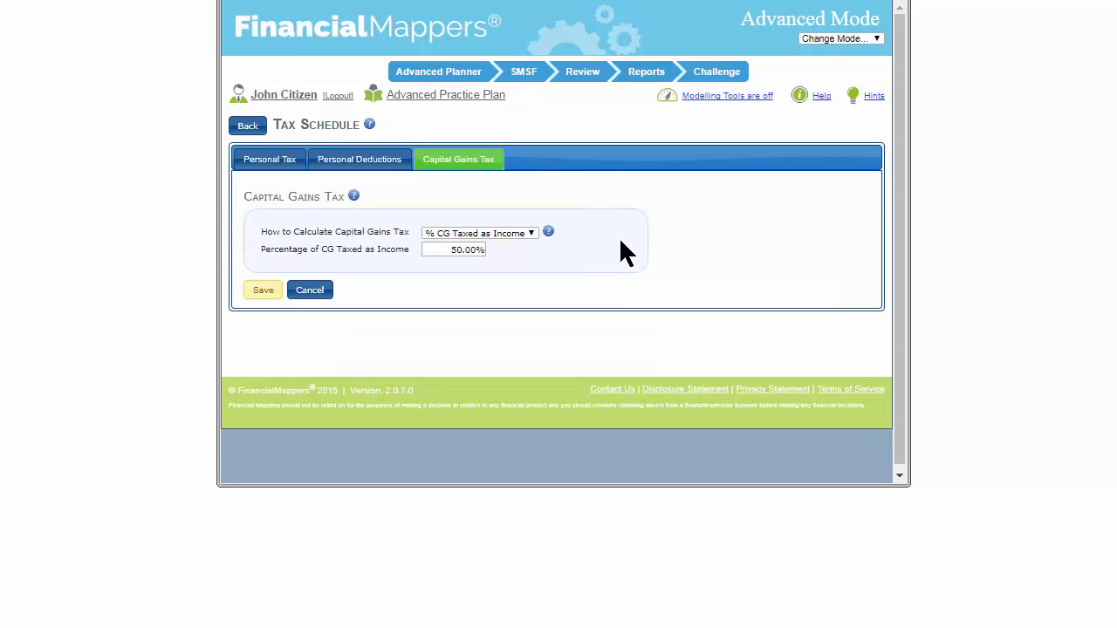
pyautogui.click(532, 234)
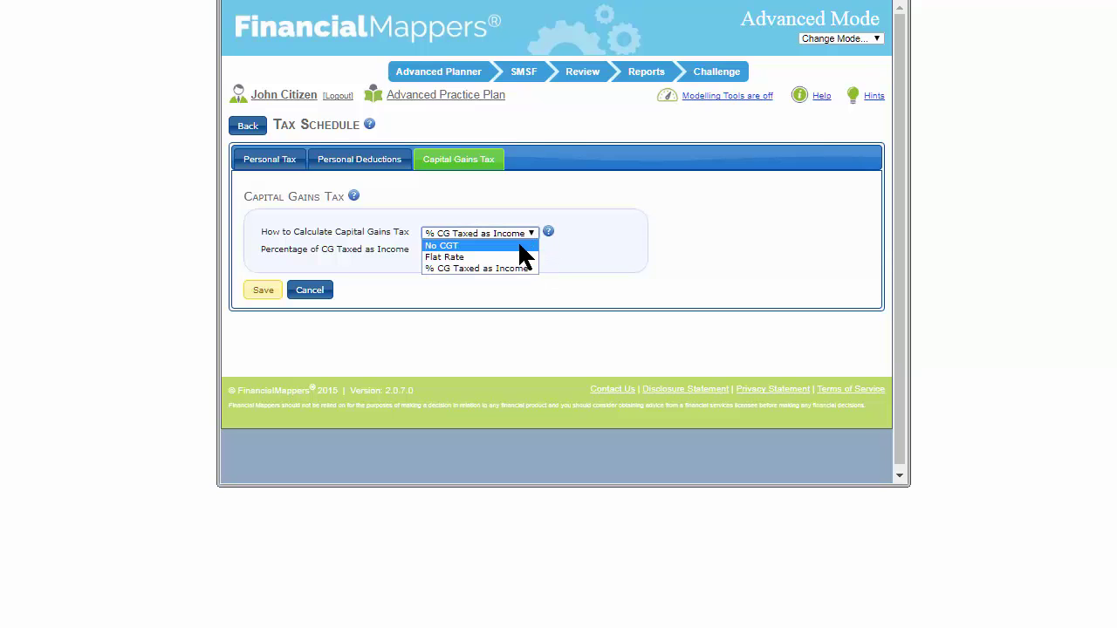
pyautogui.click(514, 256)
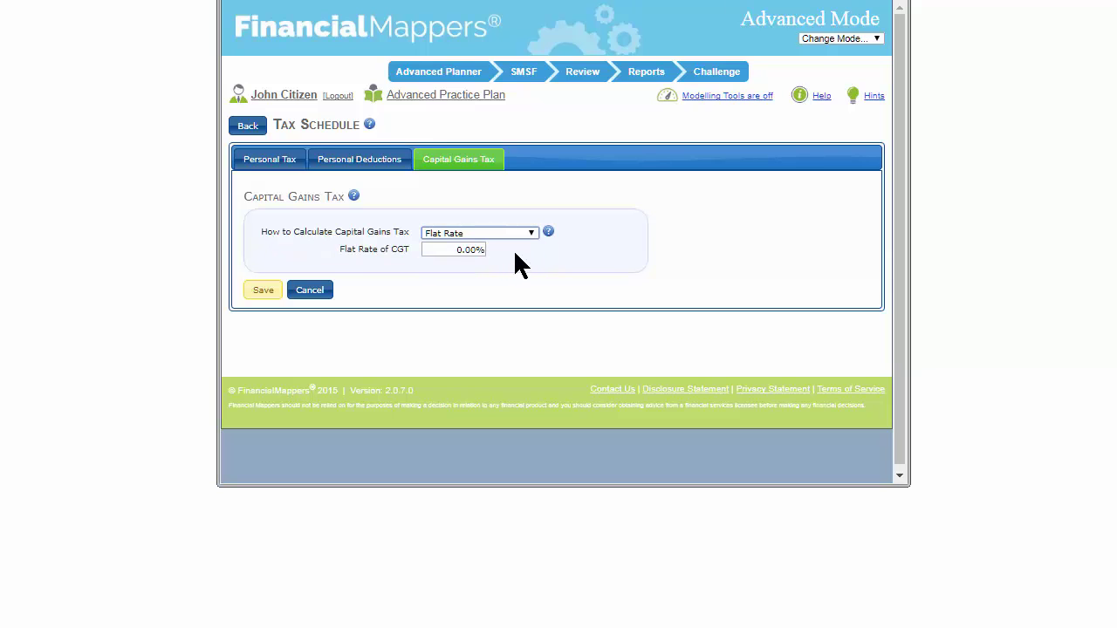
pyautogui.click(531, 232)
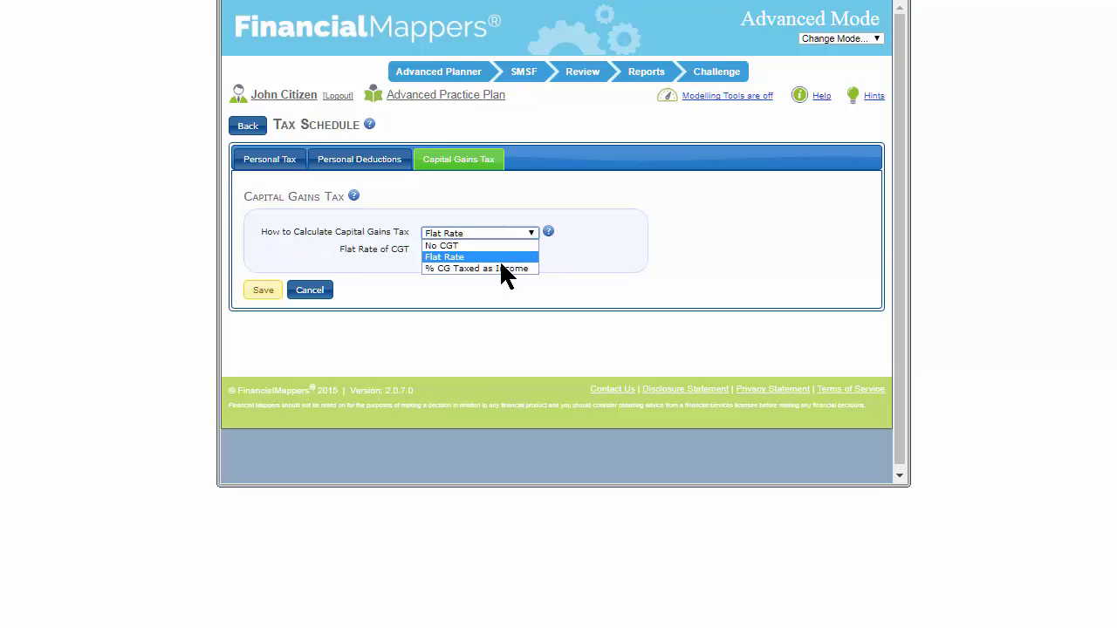
pyautogui.click(507, 267)
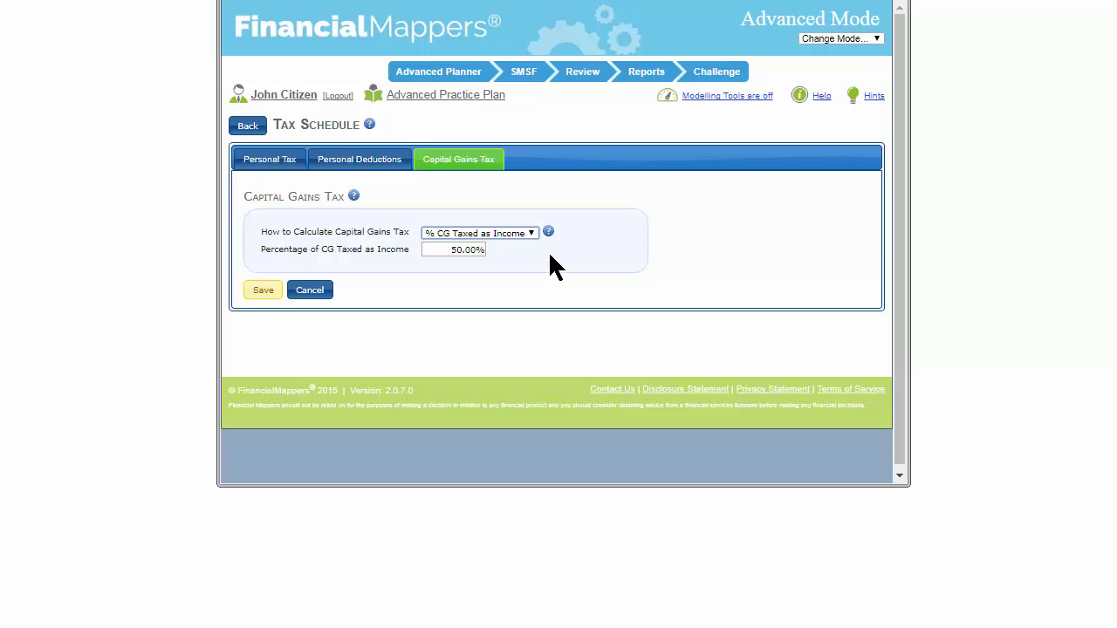
pyautogui.click(265, 295)
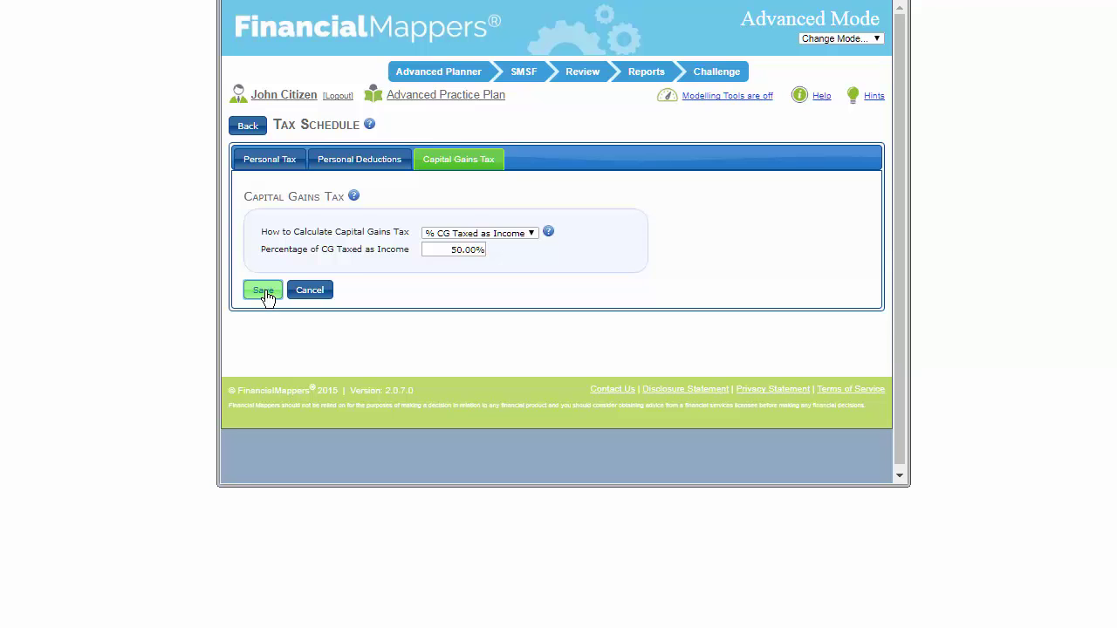
# Step: Return to the Advanced Planner and open the Tax & Tax Credits settings of the Shares 1 portfolio
pyautogui.click(450, 77)
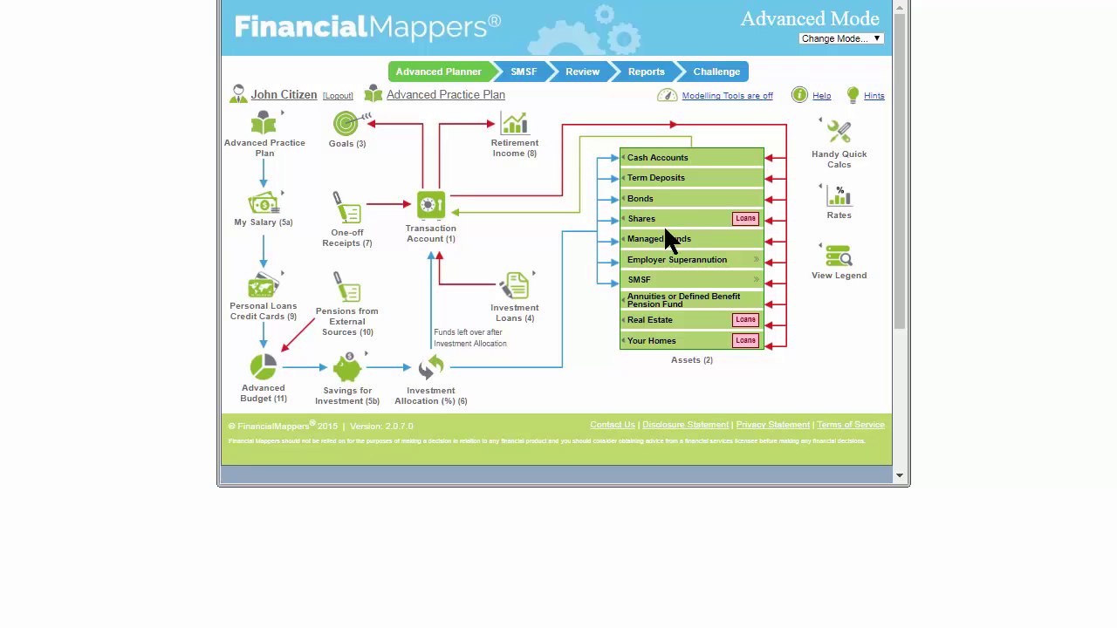
pyautogui.moveTo(646, 225)
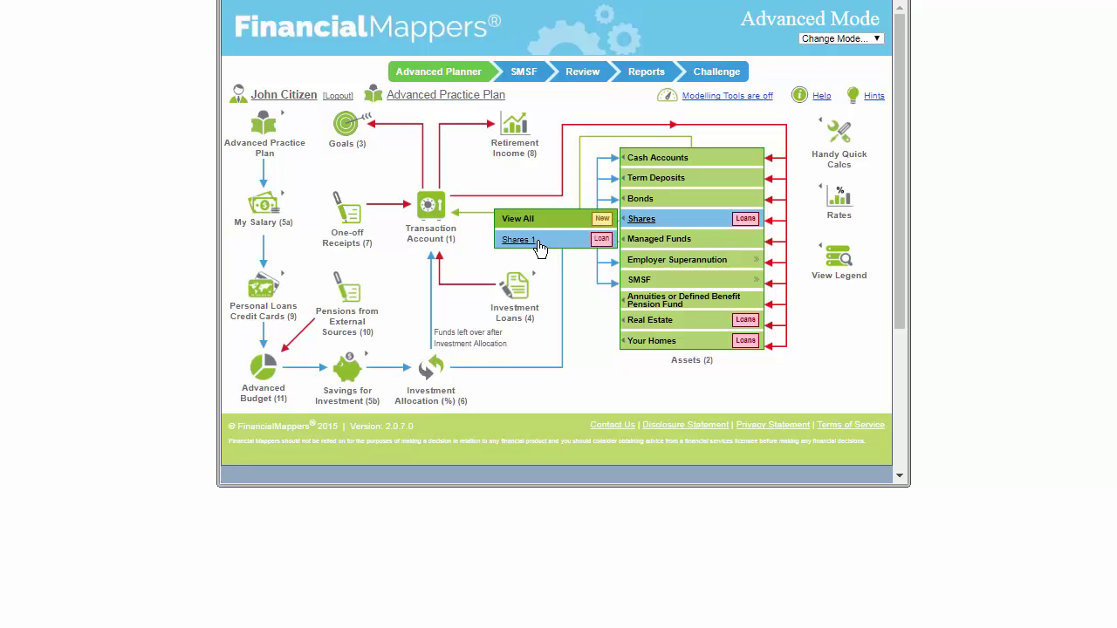
pyautogui.click(539, 246)
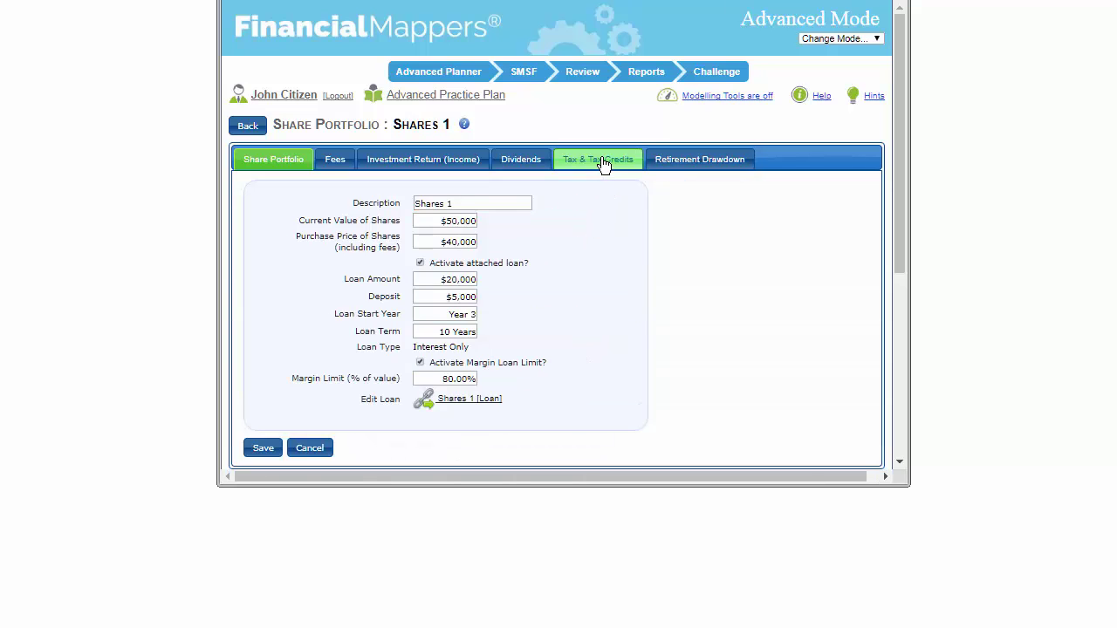
pyautogui.click(604, 163)
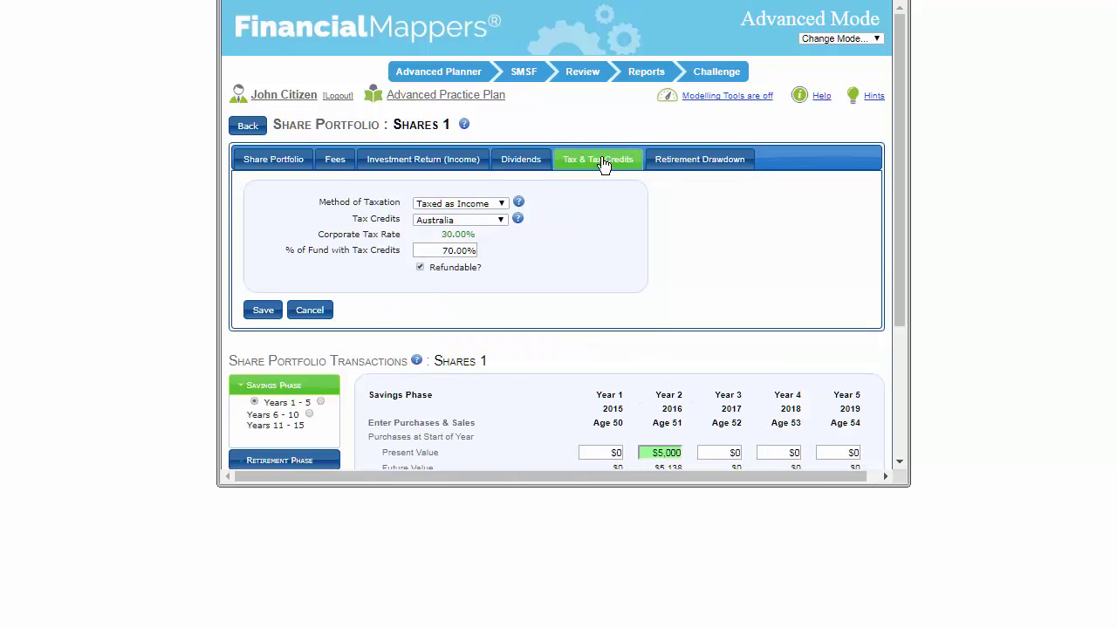
# Step: Try Specified Tax Rate and Tax Free as the method of taxation for Shares 1, returning to Taxed as Income
pyautogui.click(504, 203)
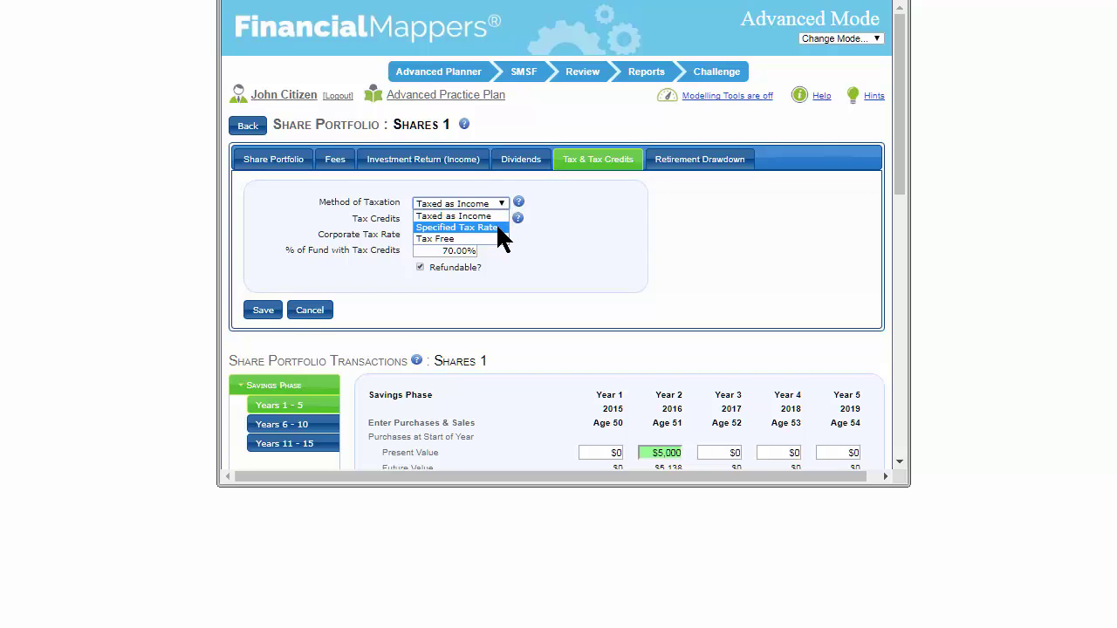
pyautogui.click(502, 228)
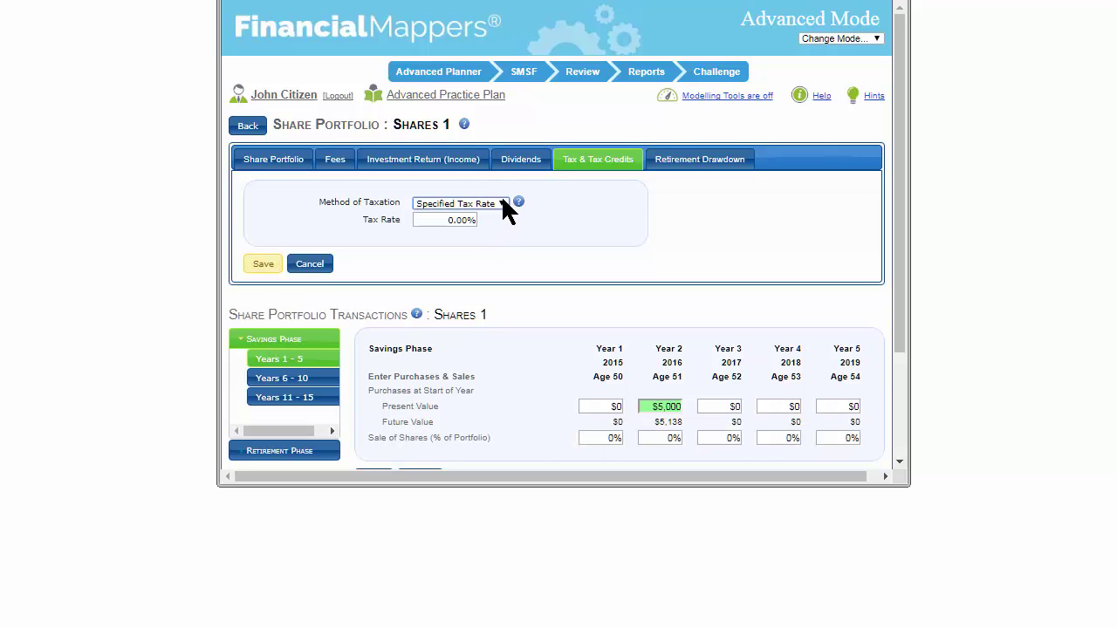
pyautogui.click(503, 202)
pyautogui.click(460, 239)
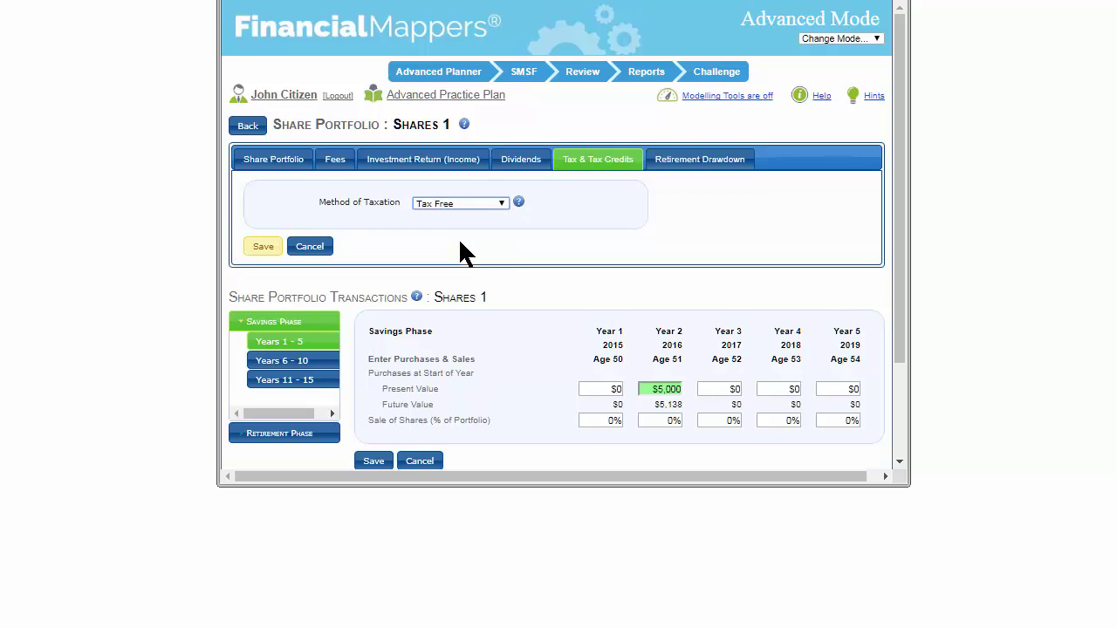
pyautogui.click(501, 203)
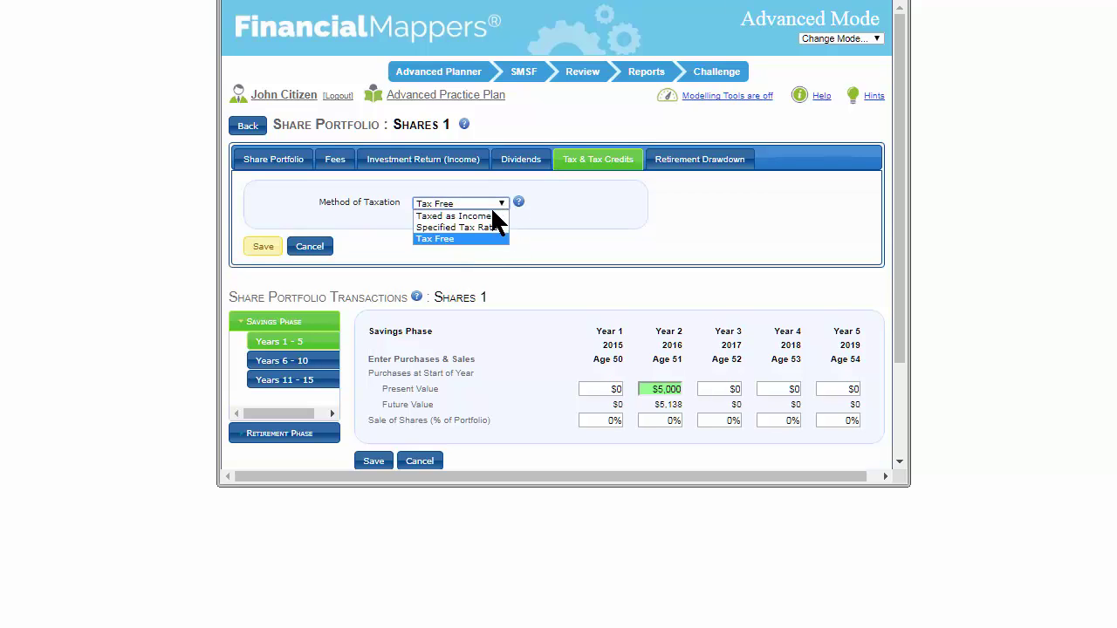
pyautogui.click(486, 216)
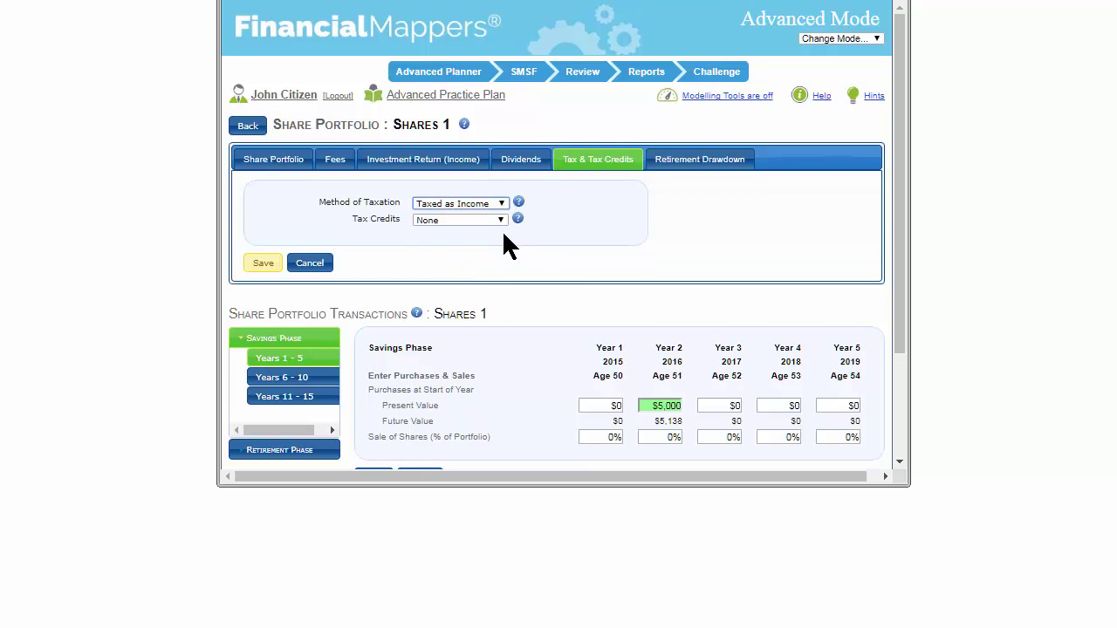
# Step: Try the Australia, Australian method, Canada and Canadian method tax credits for Shares 1, then leave the portfolio without saving
pyautogui.click(501, 220)
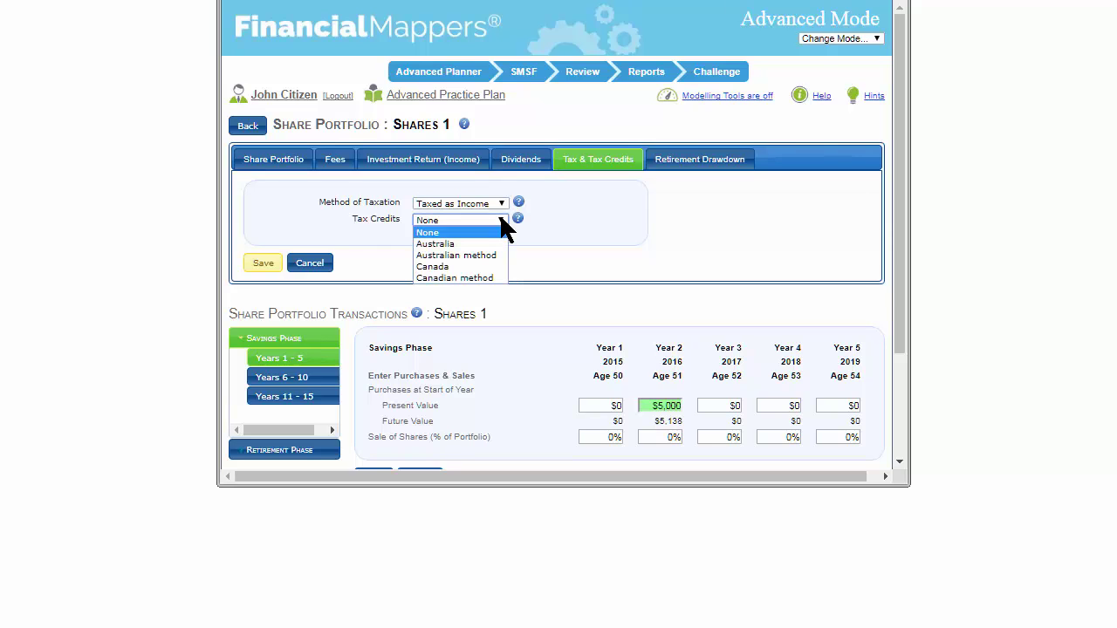
pyautogui.press('Down')
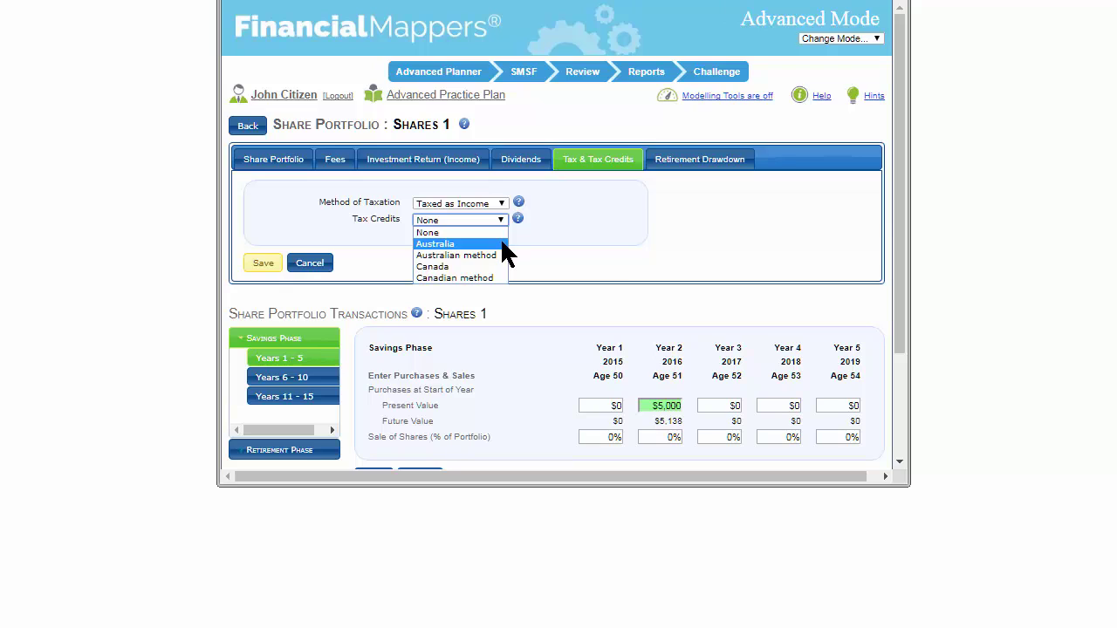
pyautogui.click(495, 244)
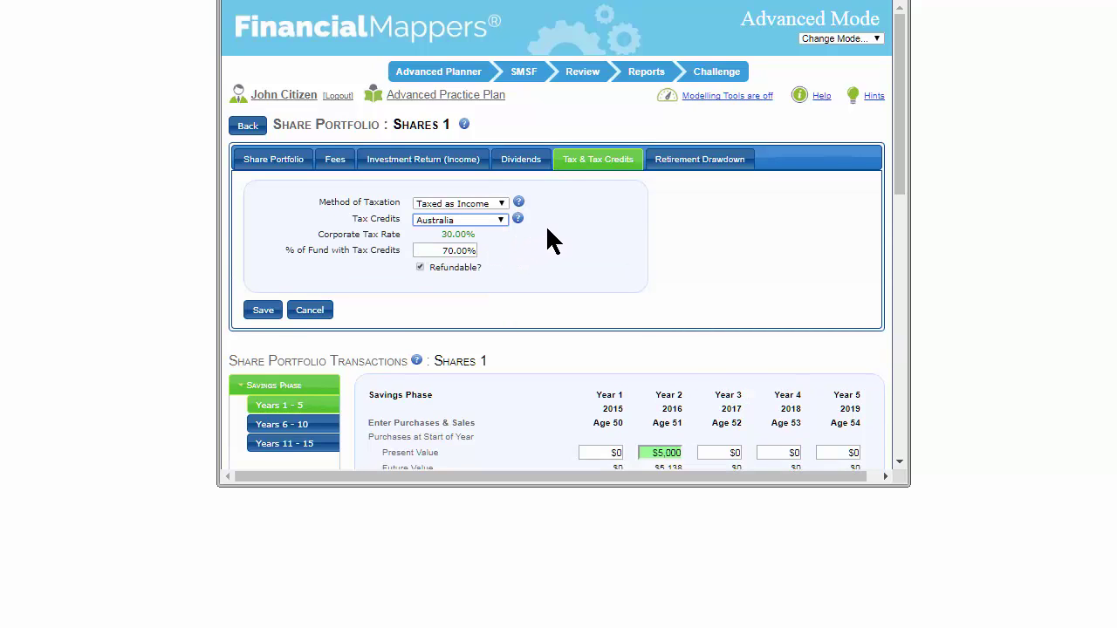
pyautogui.click(490, 221)
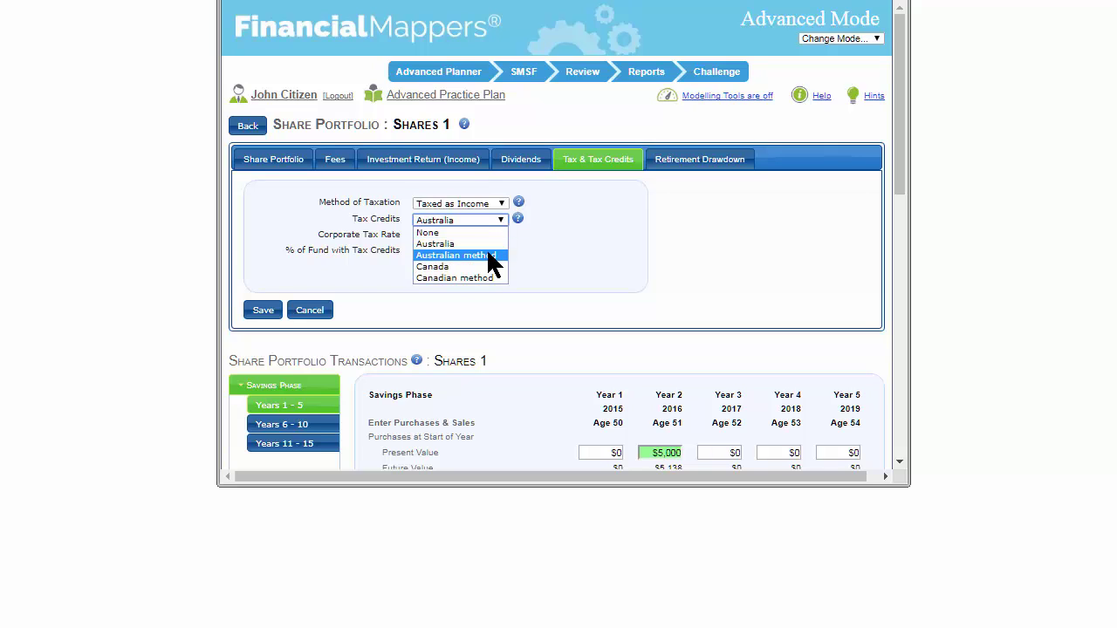
pyautogui.click(492, 256)
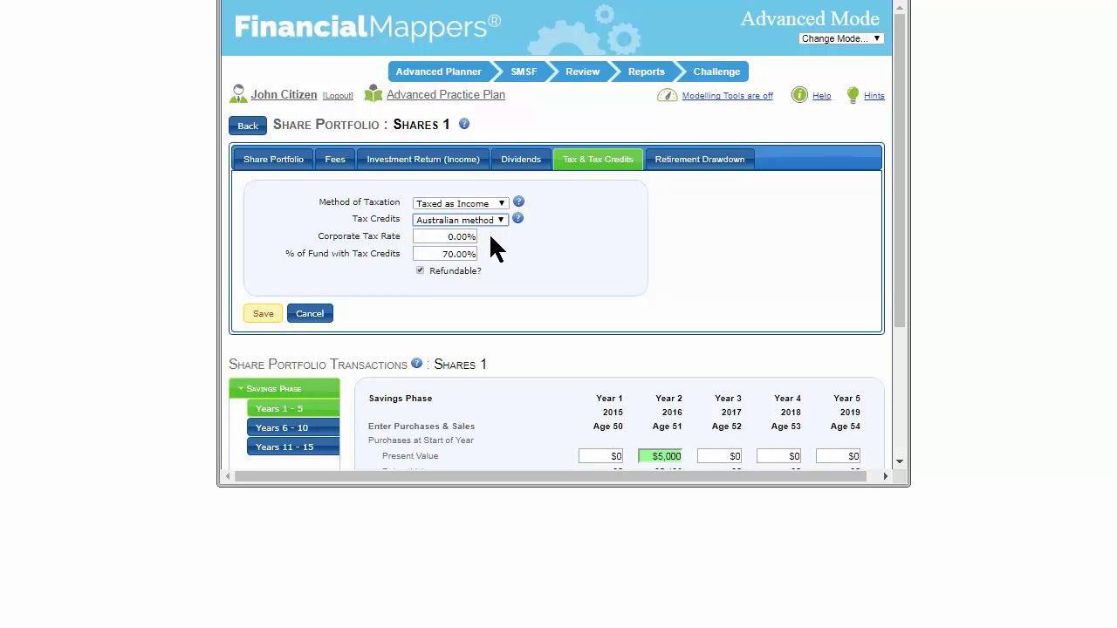
pyautogui.click(503, 228)
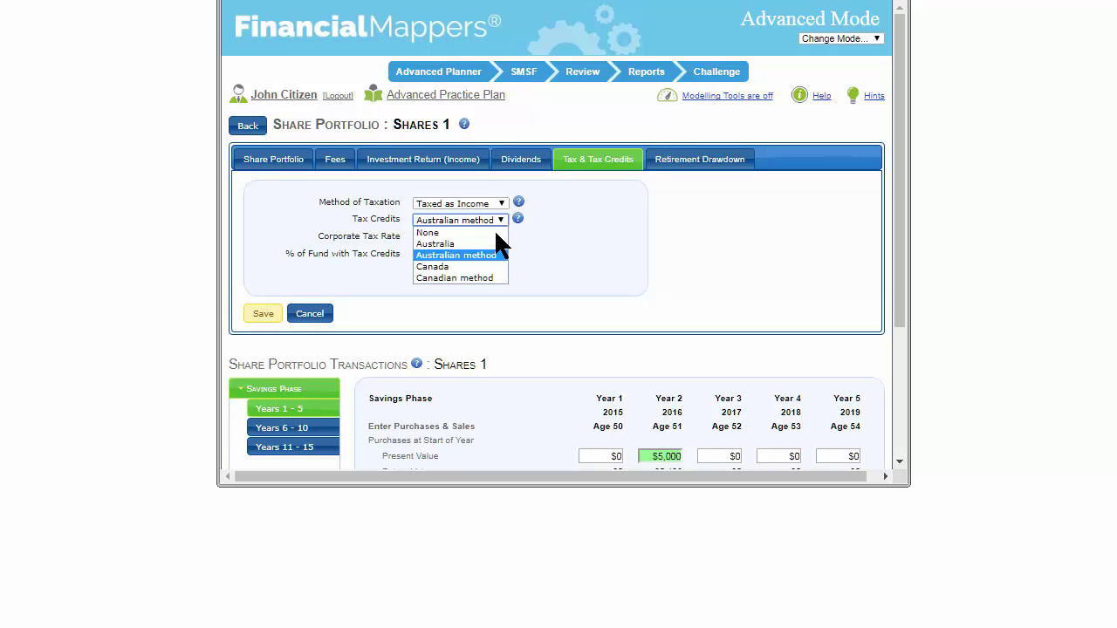
pyautogui.click(471, 267)
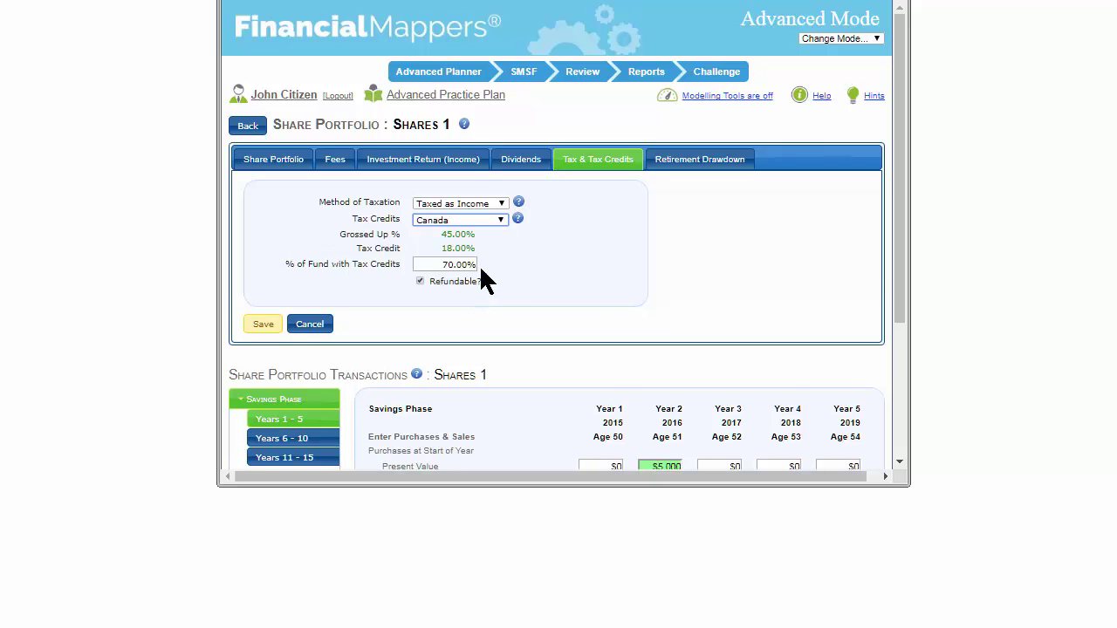
pyautogui.click(501, 218)
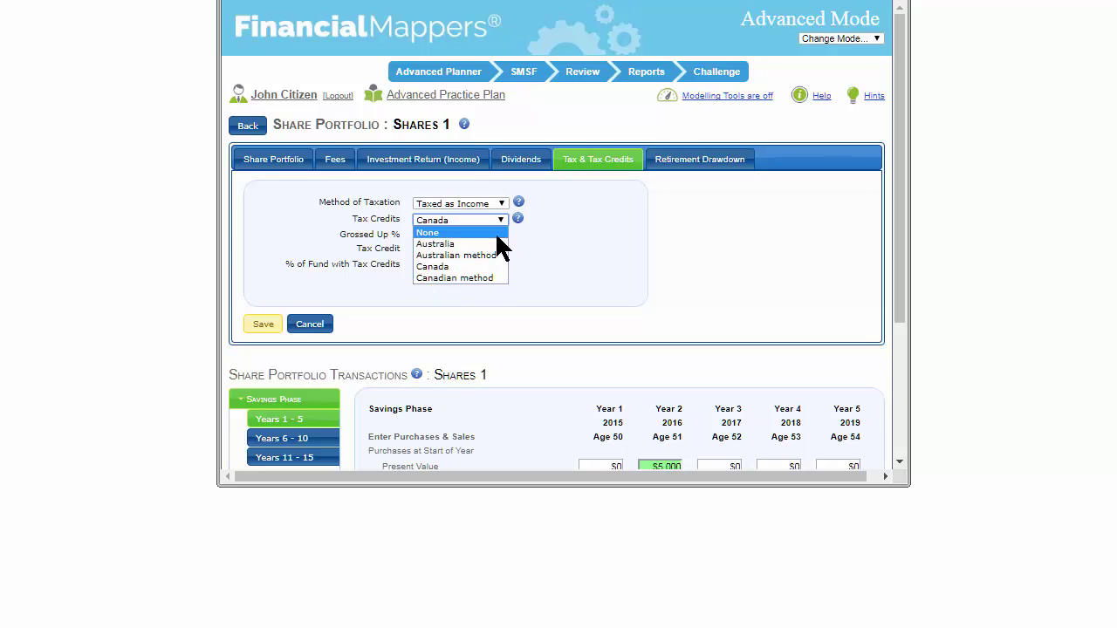
pyautogui.click(471, 278)
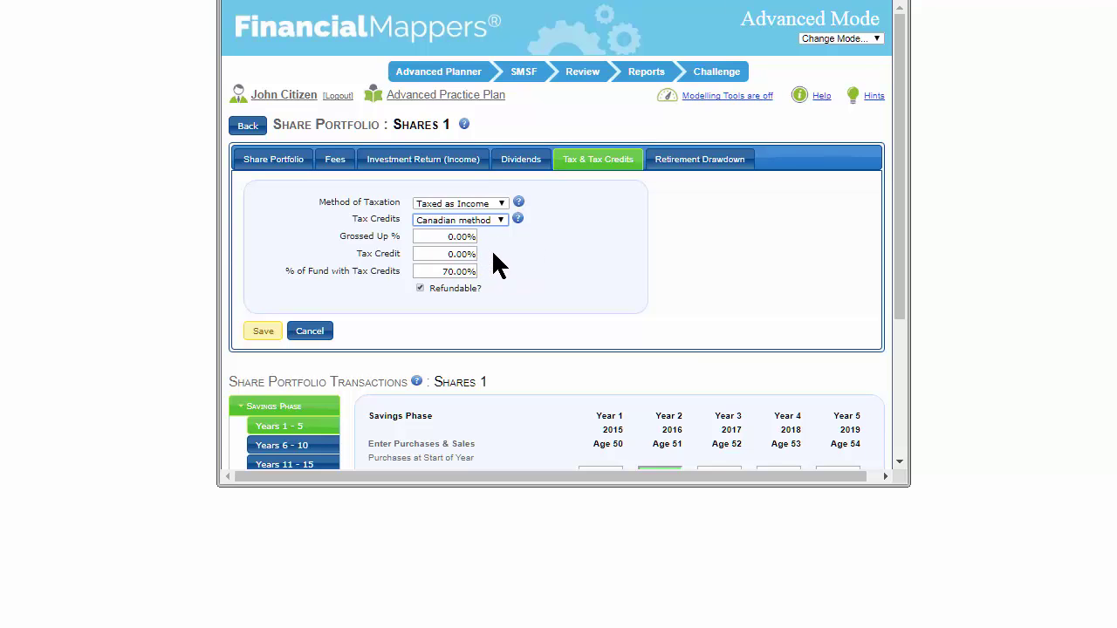
pyautogui.click(248, 125)
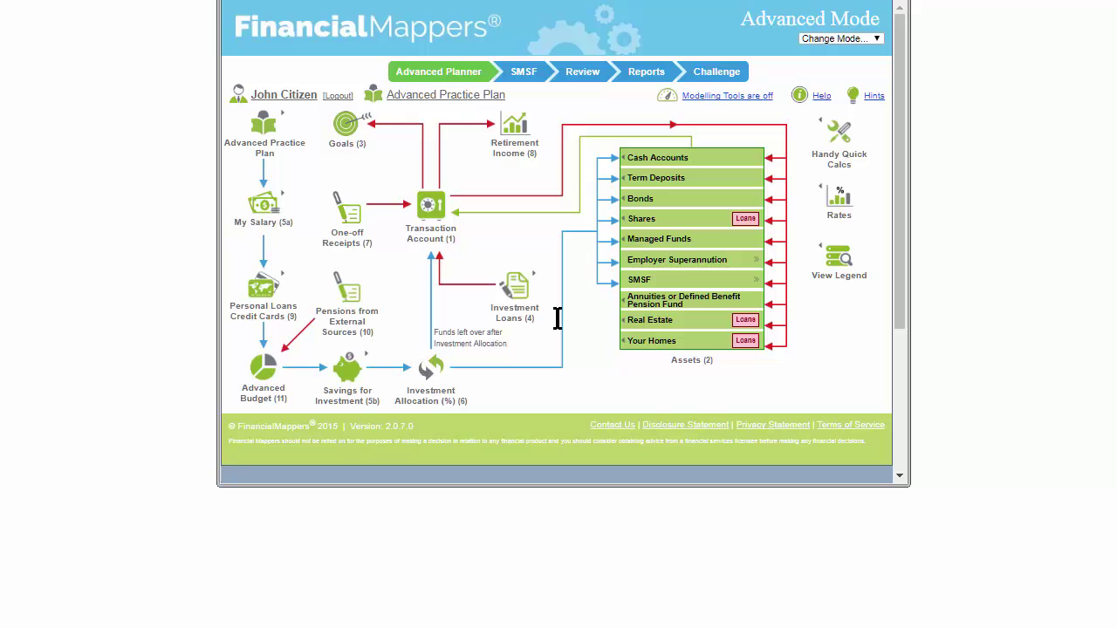
# Step: Switch the Employer Superannuation fund's pension plan format to Universal and open its pension plan rules for editing
pyautogui.click(669, 259)
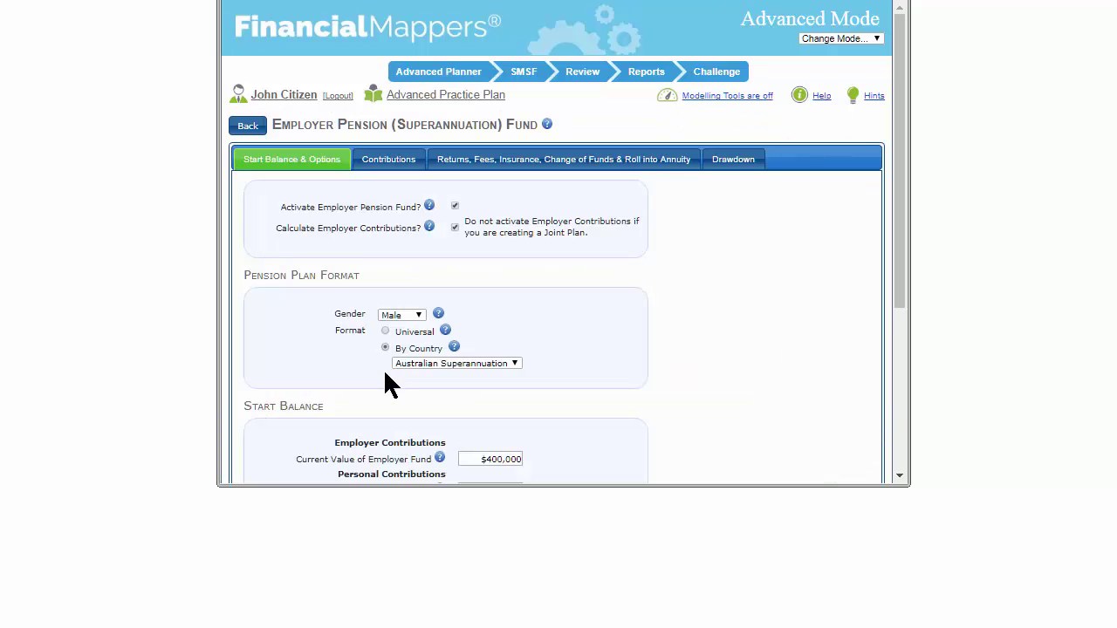
pyautogui.click(514, 366)
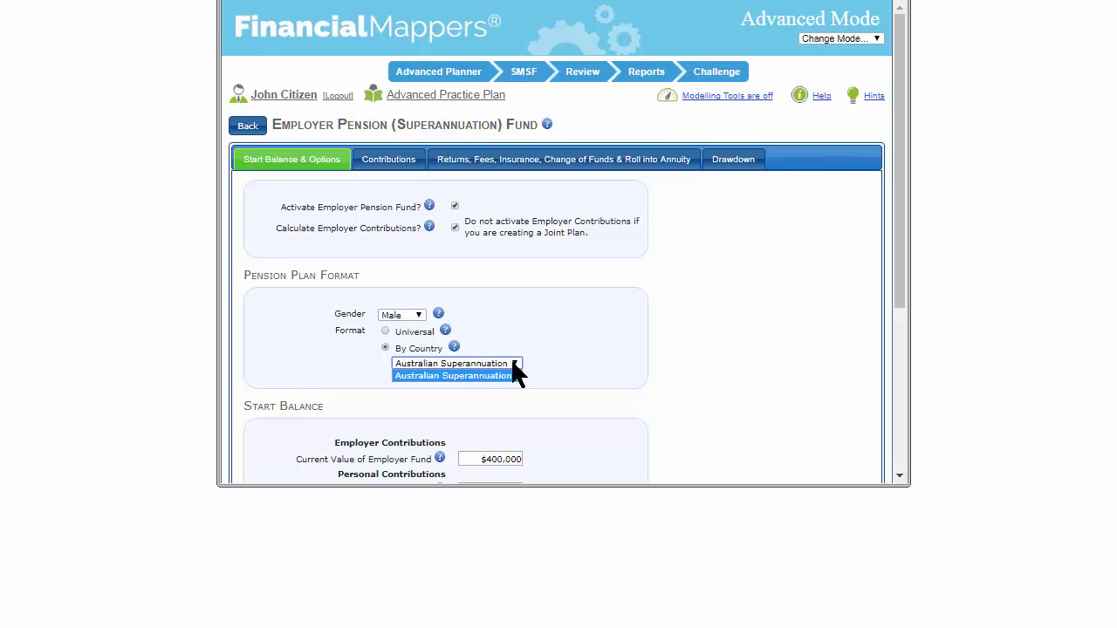
pyautogui.click(514, 370)
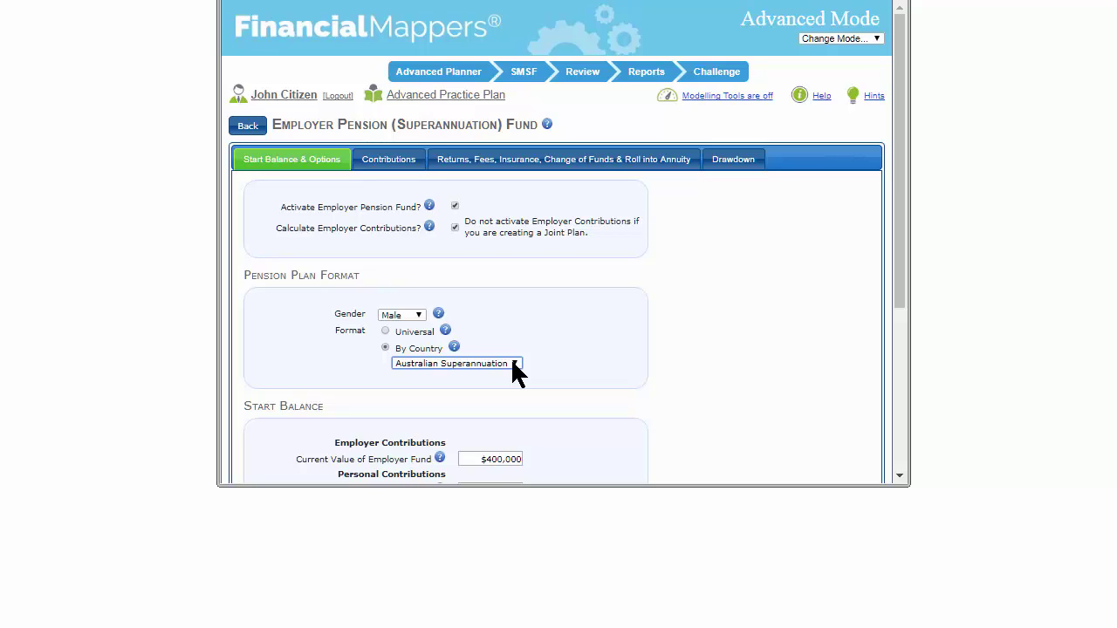
pyautogui.click(384, 332)
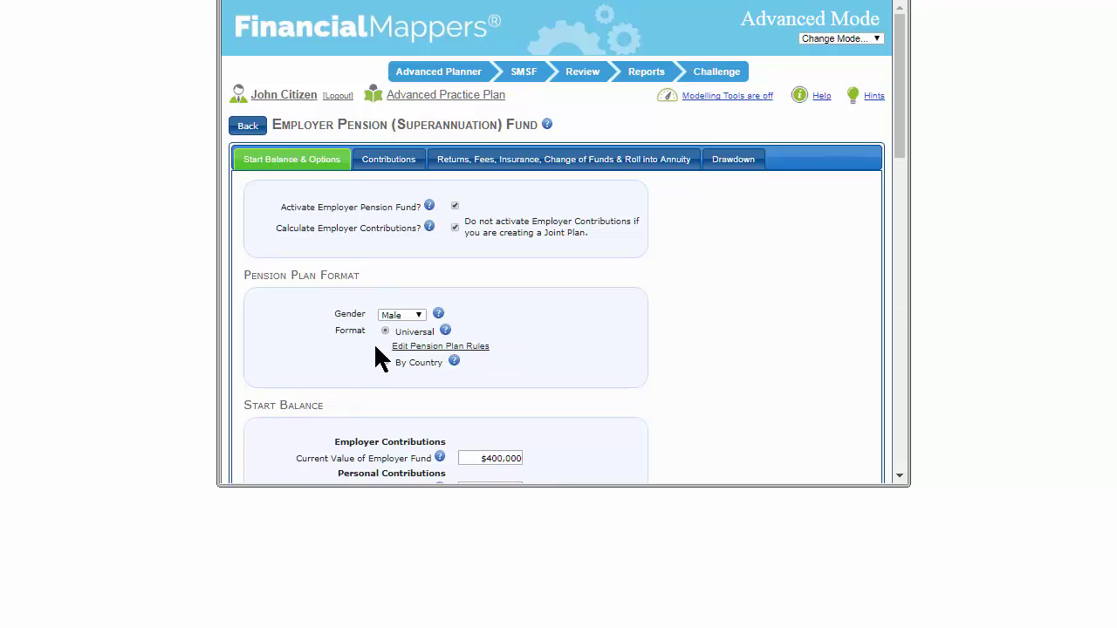
pyautogui.click(422, 348)
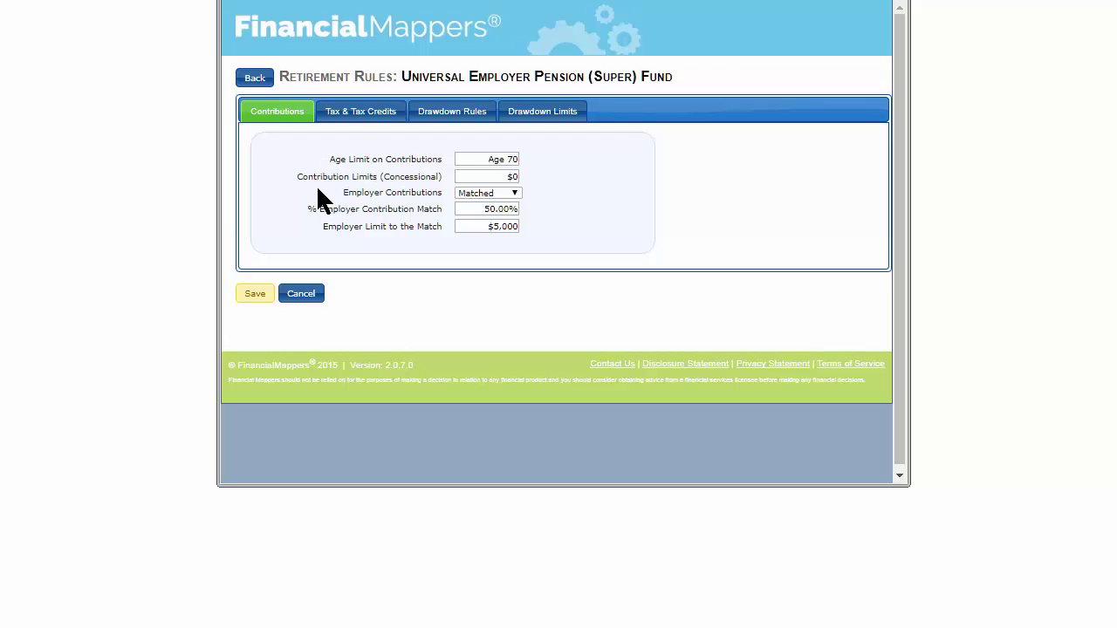
# Step: Set Employer Contributions to % of Salary in the universal pension plan rules
pyautogui.click(514, 193)
pyautogui.click(491, 216)
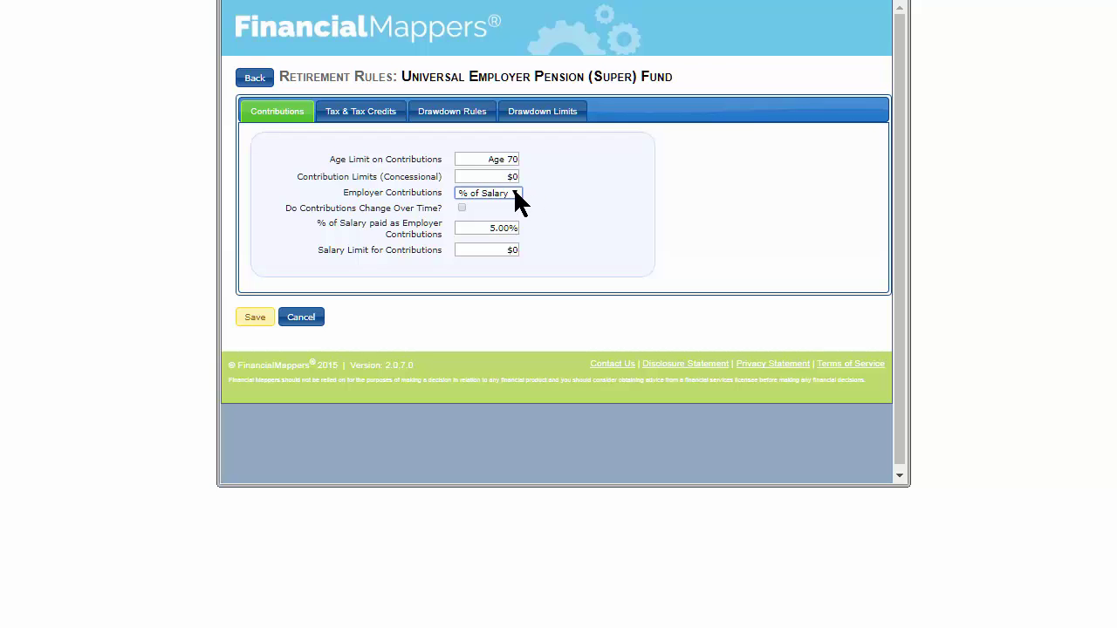
# Step: Try making the employer contributions change over time, and turn the option off again
pyautogui.click(462, 208)
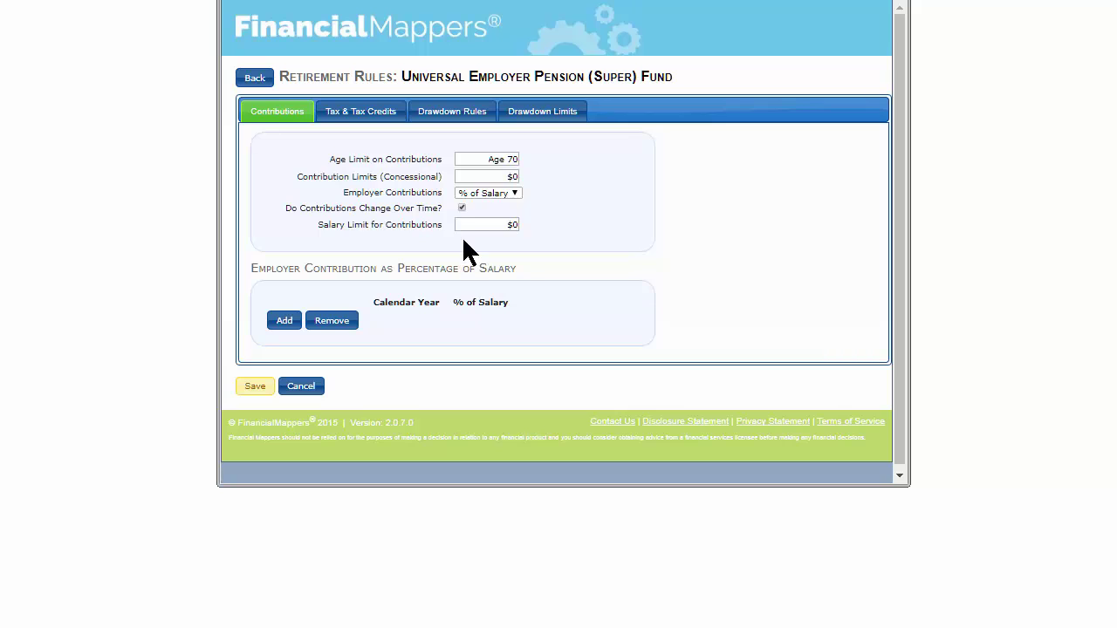
pyautogui.click(462, 207)
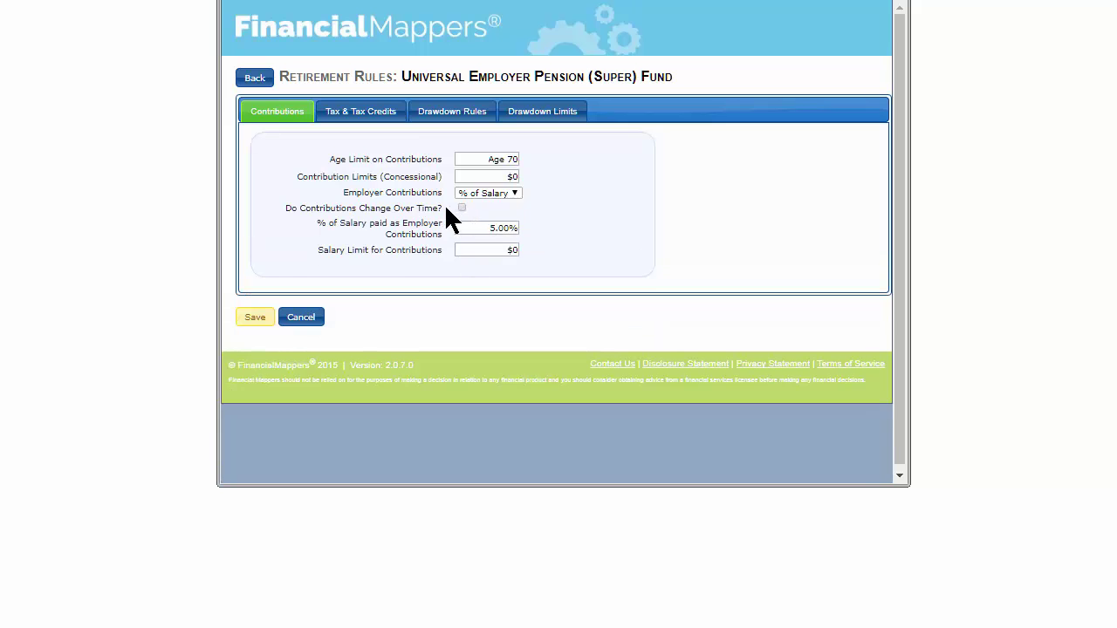
# Step: Review the universal fund's tax settings, including the tax options for pre-tax drawdowns, and its drawdown rules
pyautogui.click(381, 116)
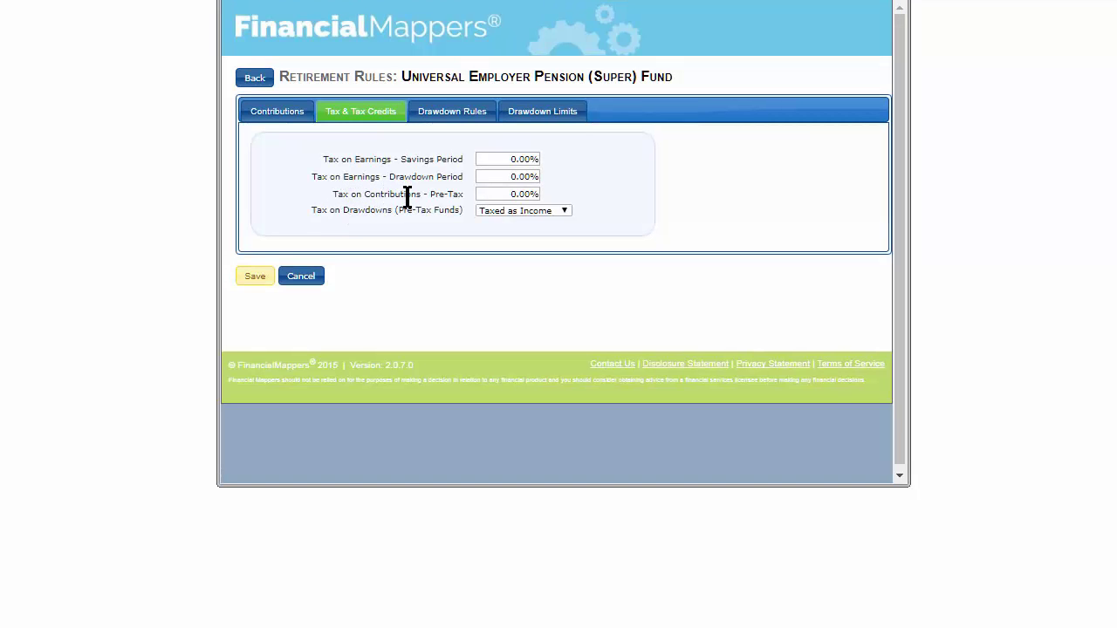
pyautogui.click(566, 212)
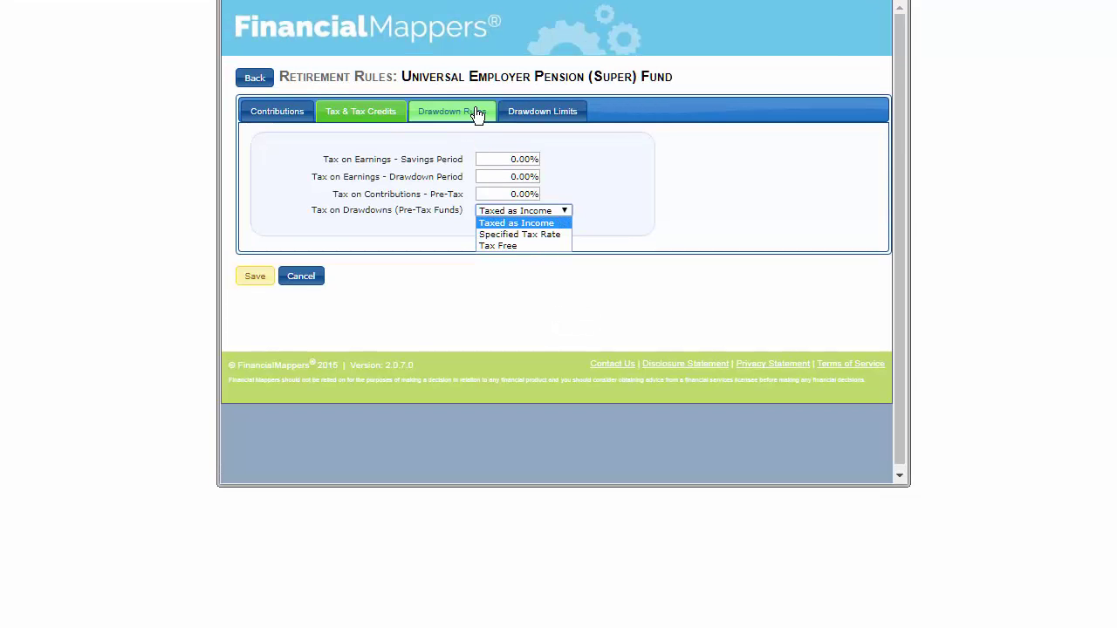
pyautogui.click(478, 113)
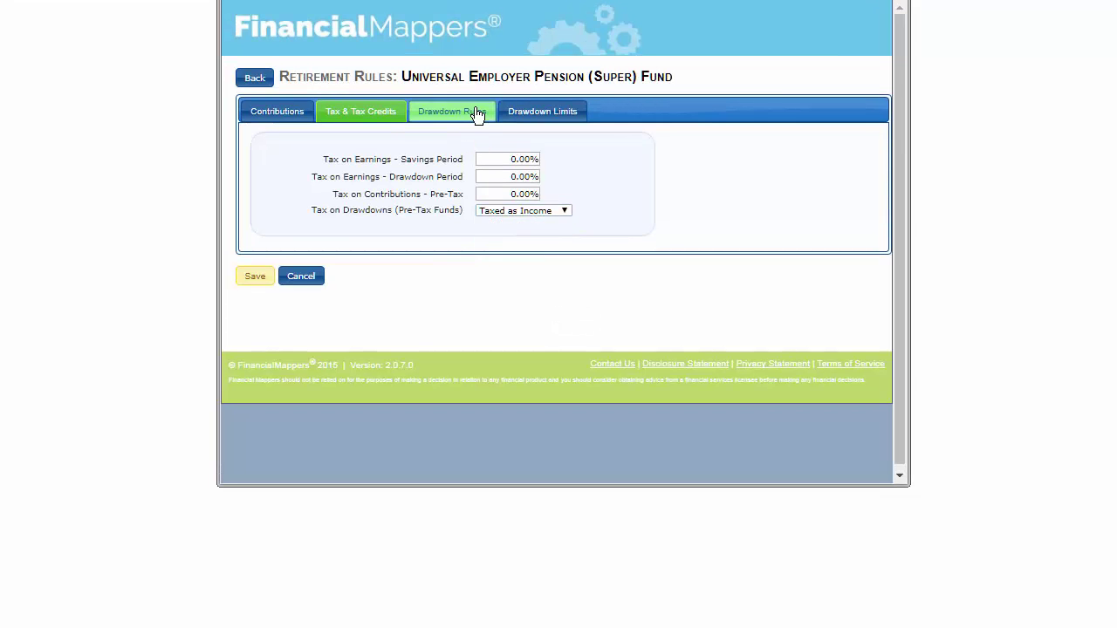
pyautogui.click(478, 114)
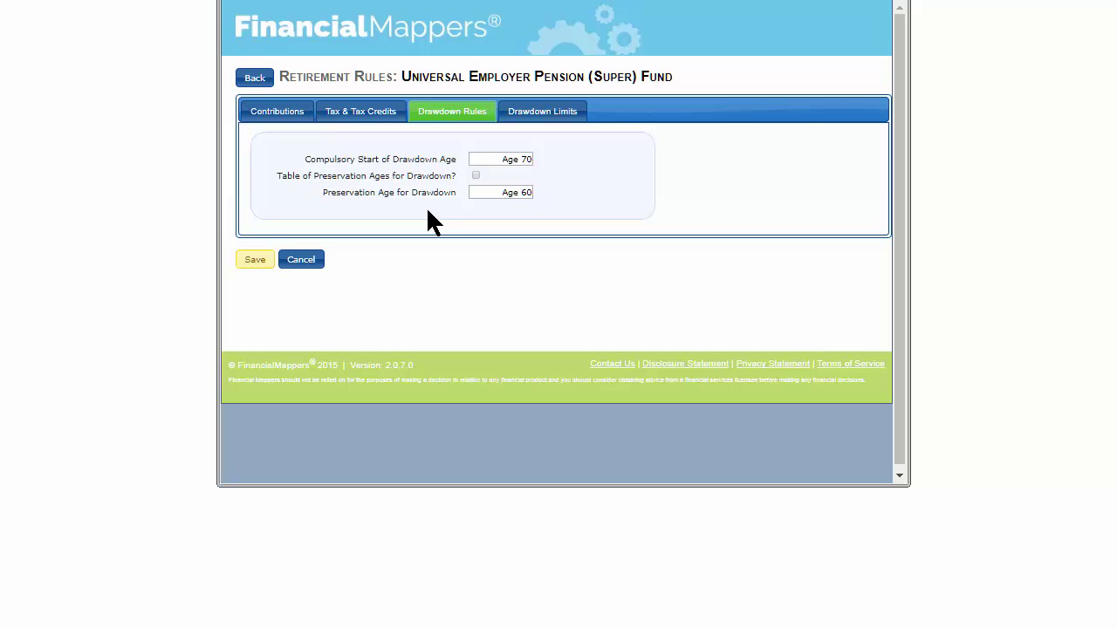
# Step: Check the pre-defined drawdown limits, try User Specified Limits with Percentage, and return to the employer pension fund without saving
pyautogui.click(557, 114)
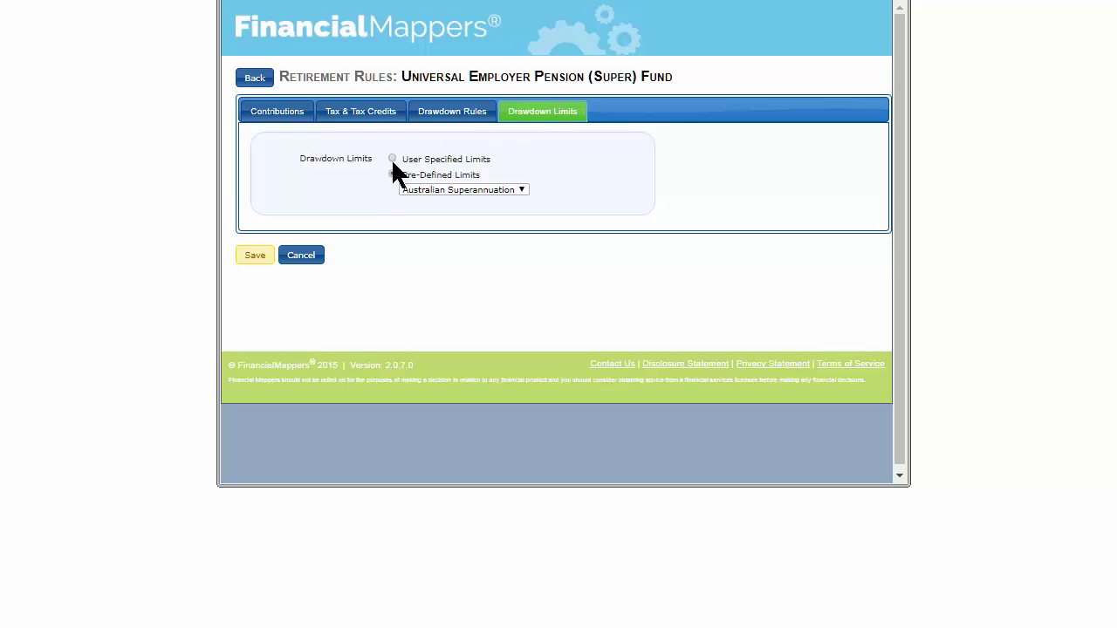
pyautogui.click(521, 190)
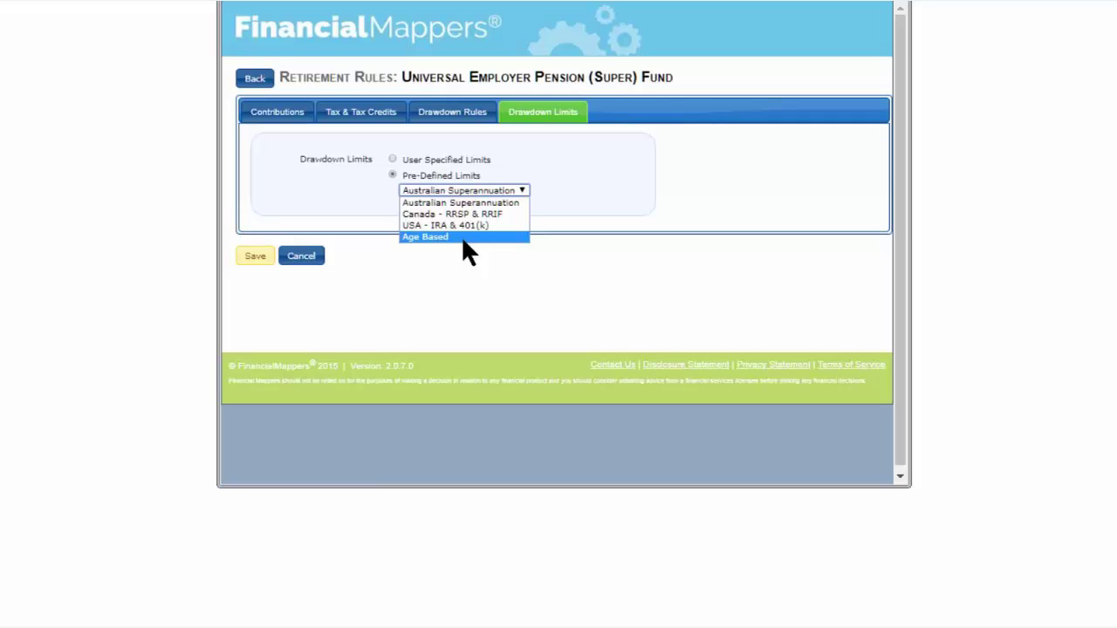
pyautogui.click(392, 159)
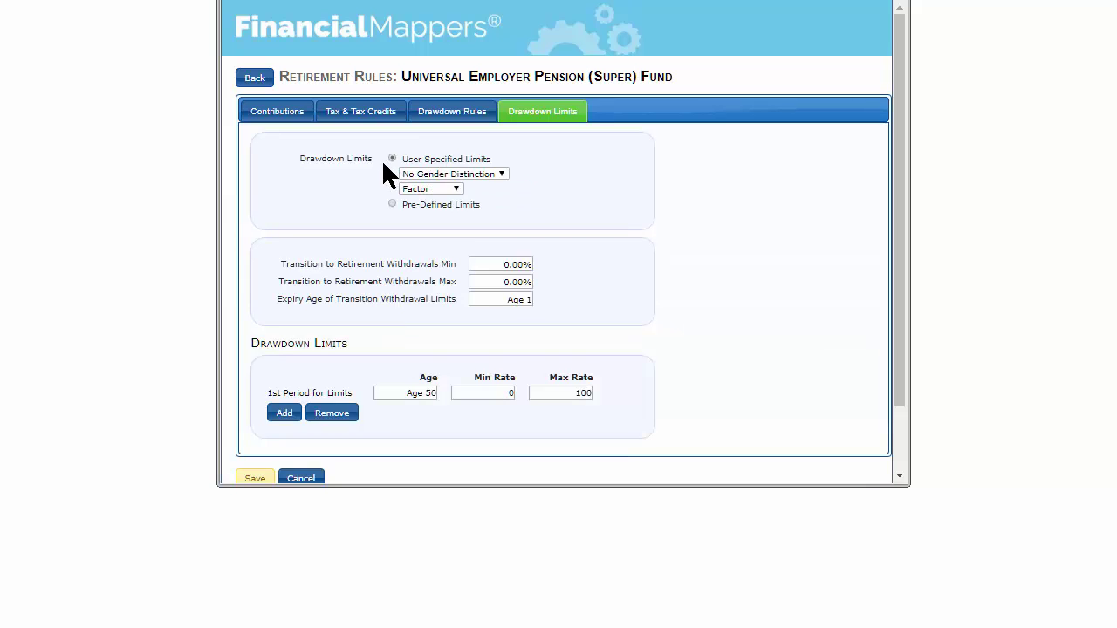
pyautogui.click(501, 173)
pyautogui.click(502, 173)
pyautogui.click(455, 187)
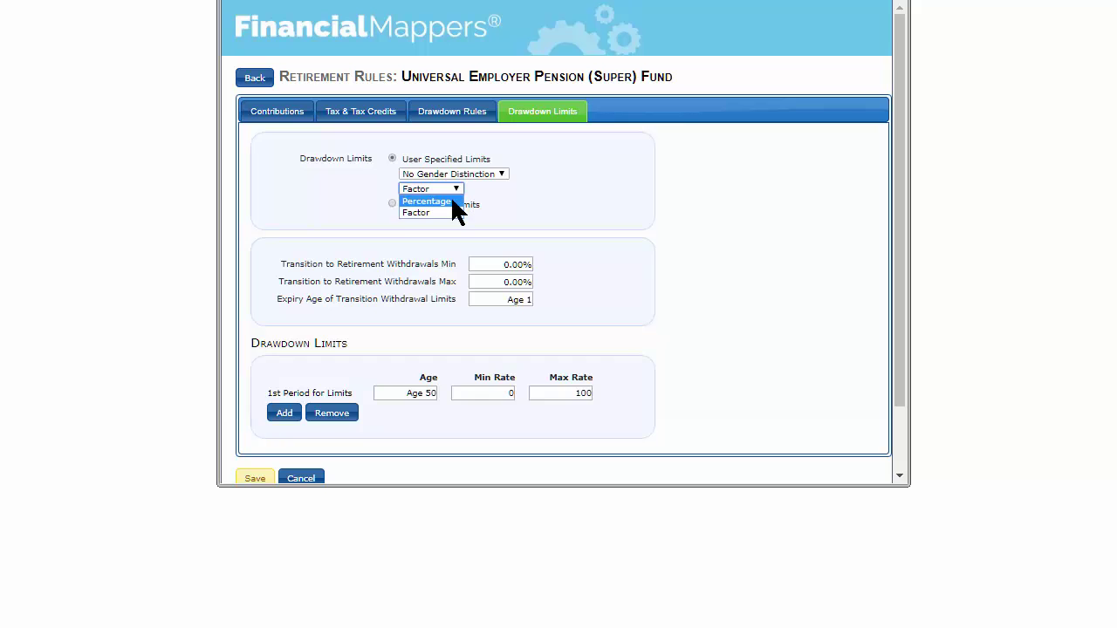
pyautogui.click(453, 200)
pyautogui.click(458, 188)
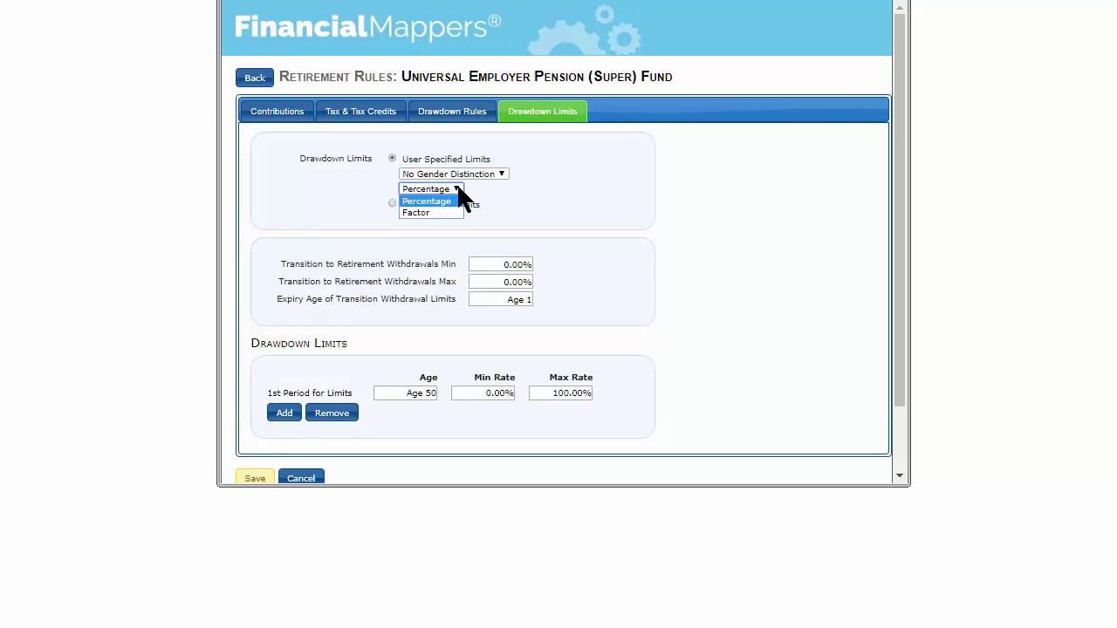
pyautogui.click(550, 183)
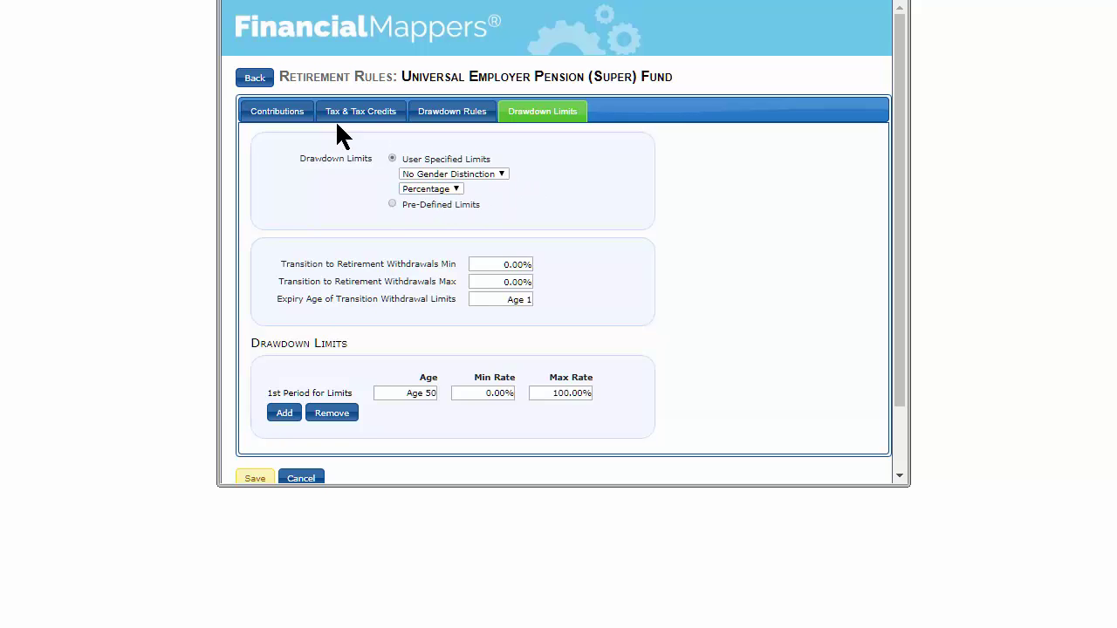
pyautogui.click(253, 77)
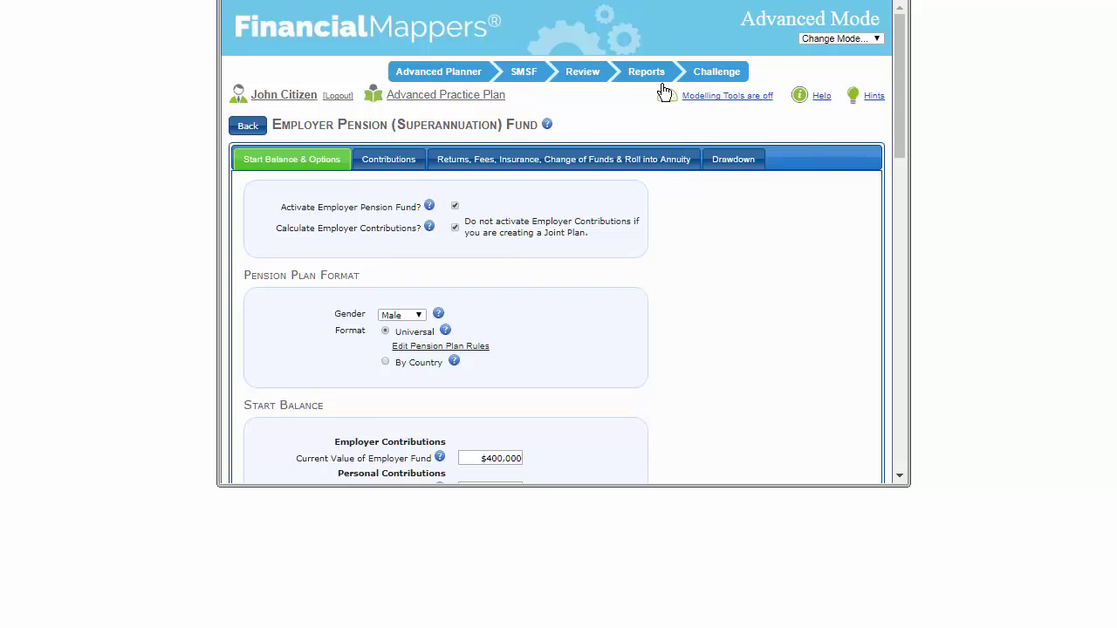
# Step: Open Historical Data in the modelling tools and choose Historical Data for Back Testing with Australian Historical Data
pyautogui.click(731, 96)
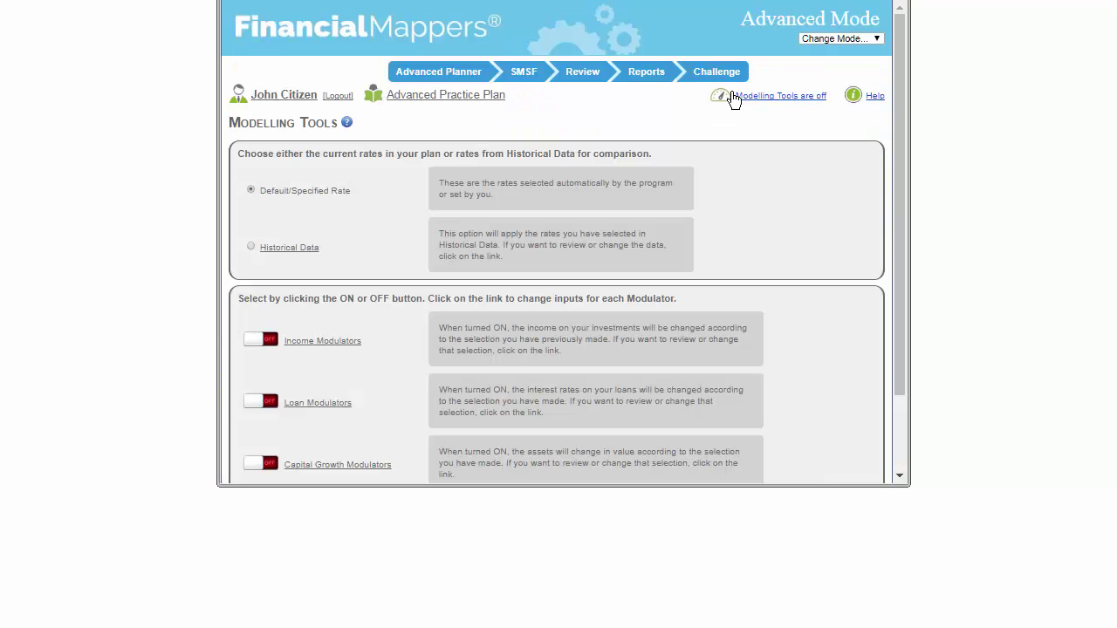
pyautogui.click(295, 251)
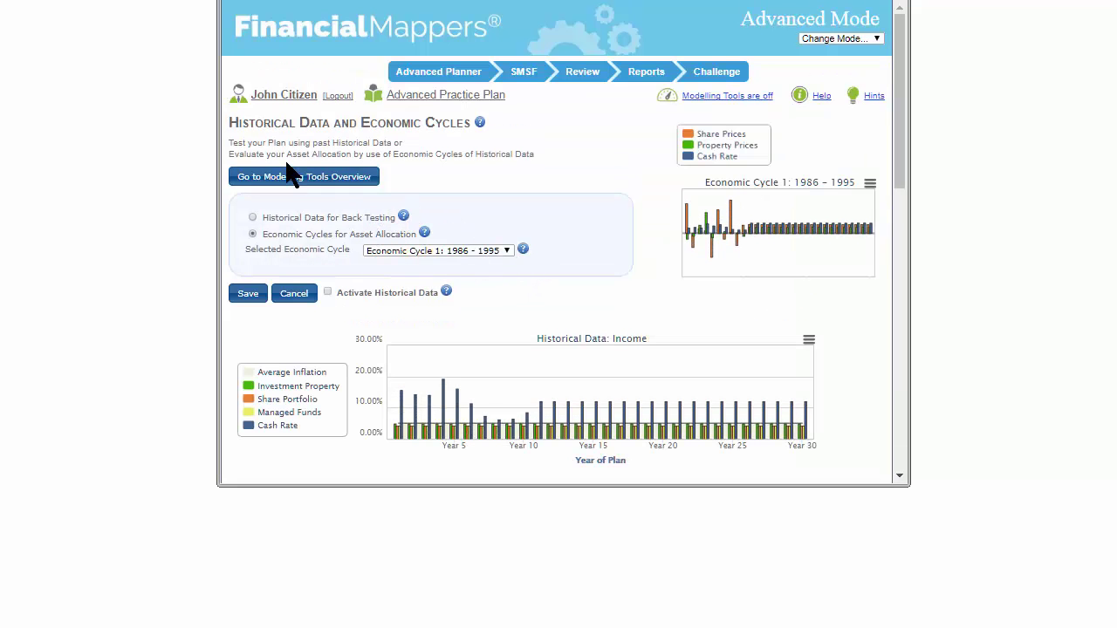
pyautogui.click(252, 218)
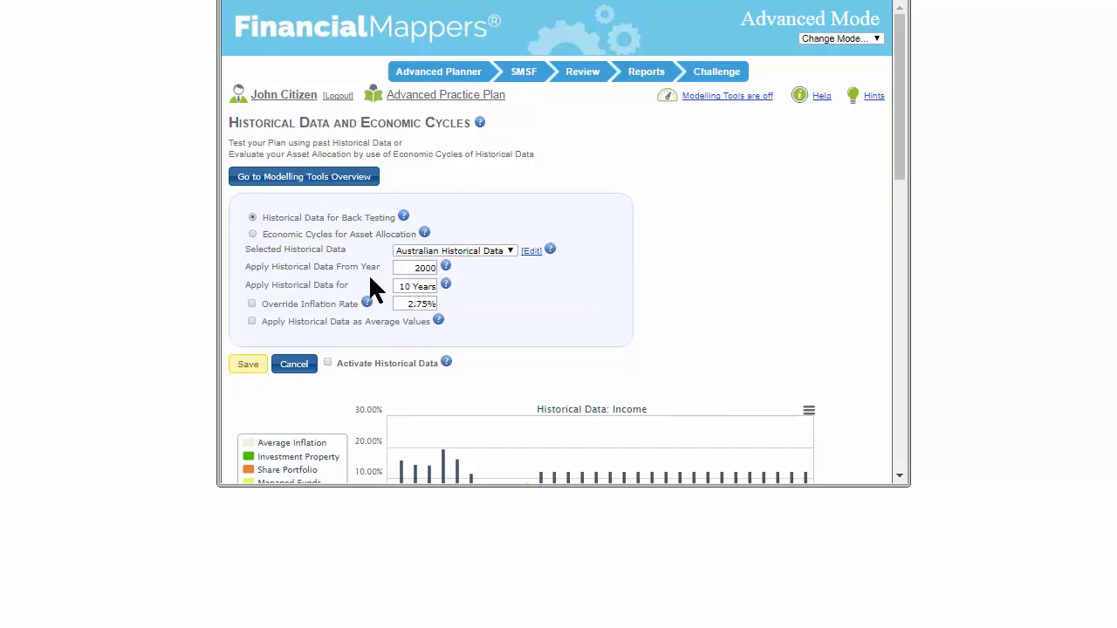
pyautogui.click(510, 253)
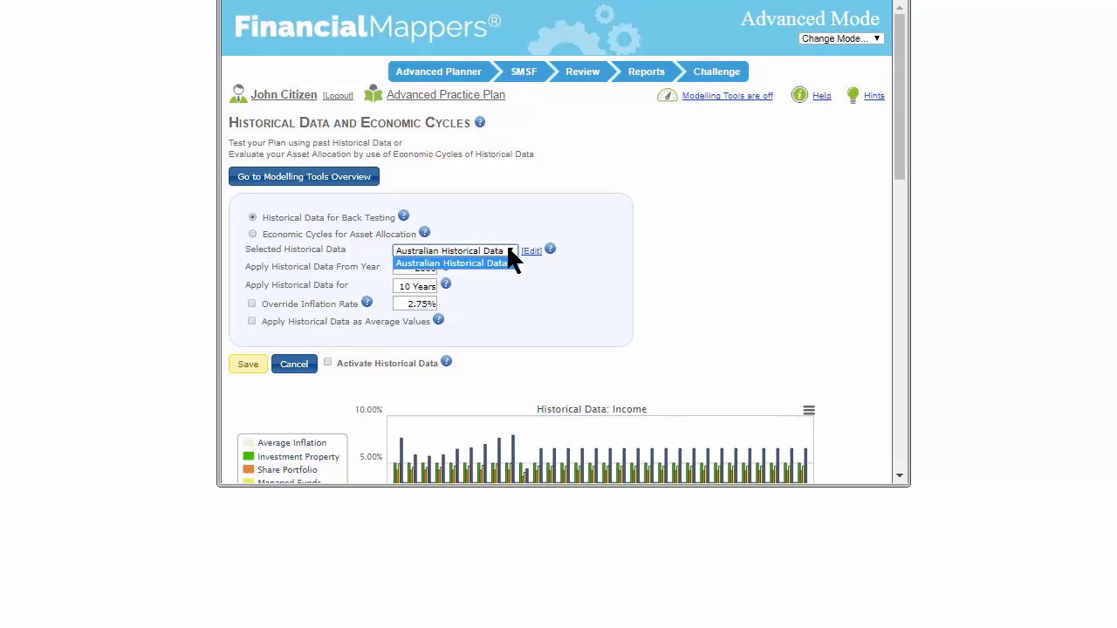
pyautogui.click(508, 262)
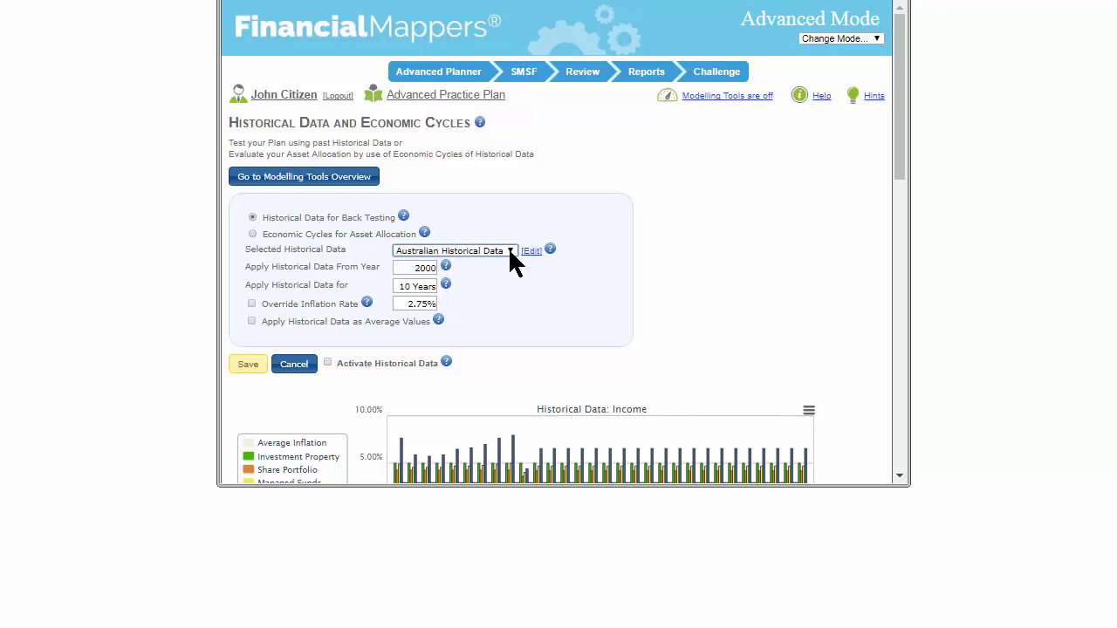